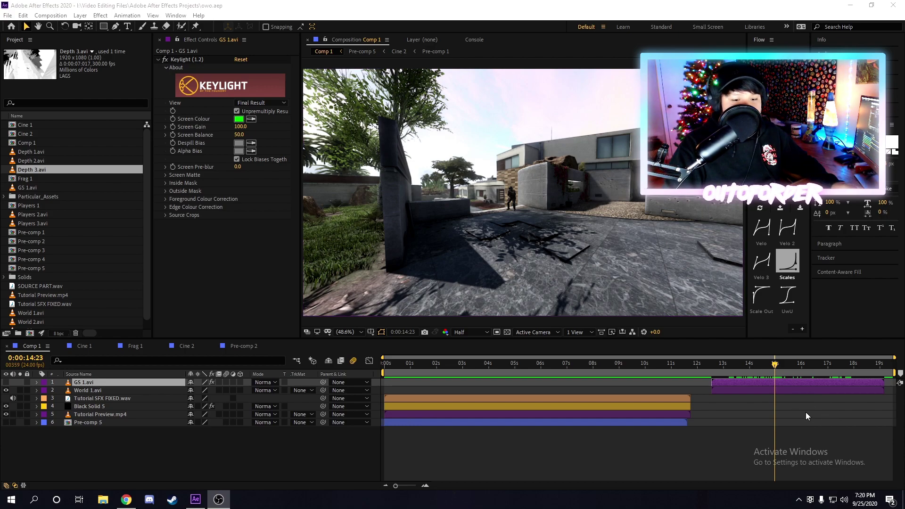
Step: Move the playhead to 0:00:14:23 and make the GS 1.avi layer visible over World 1.avi
scroll(611, 438, "up", 3)
key("i")
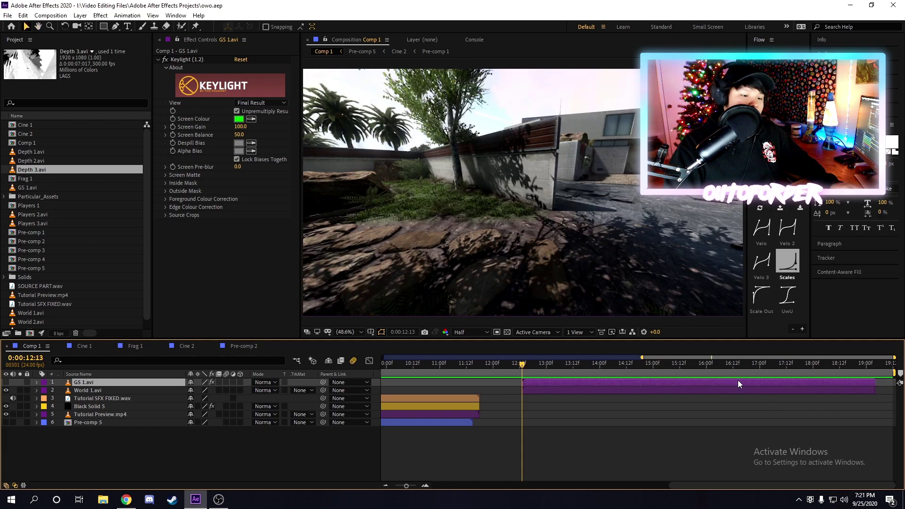
left_click_drag(665, 365, 651, 365)
left_click(542, 390)
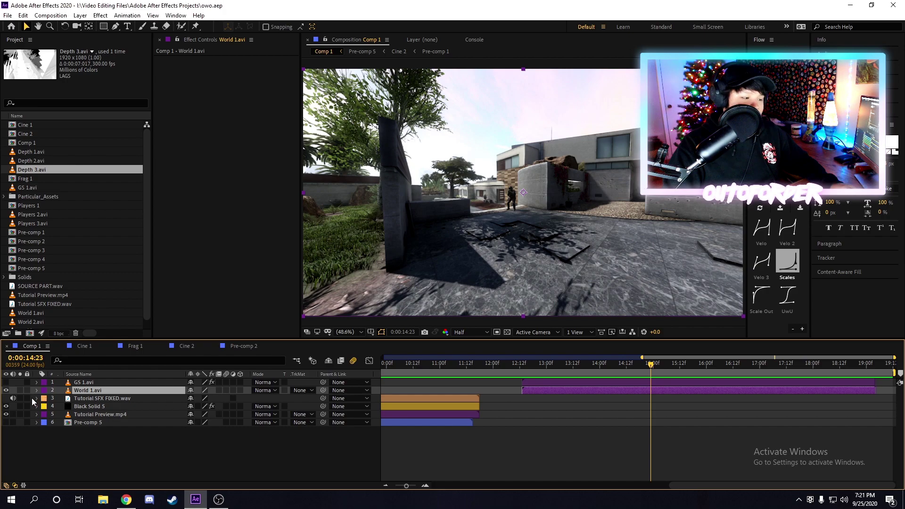
left_click(6, 390)
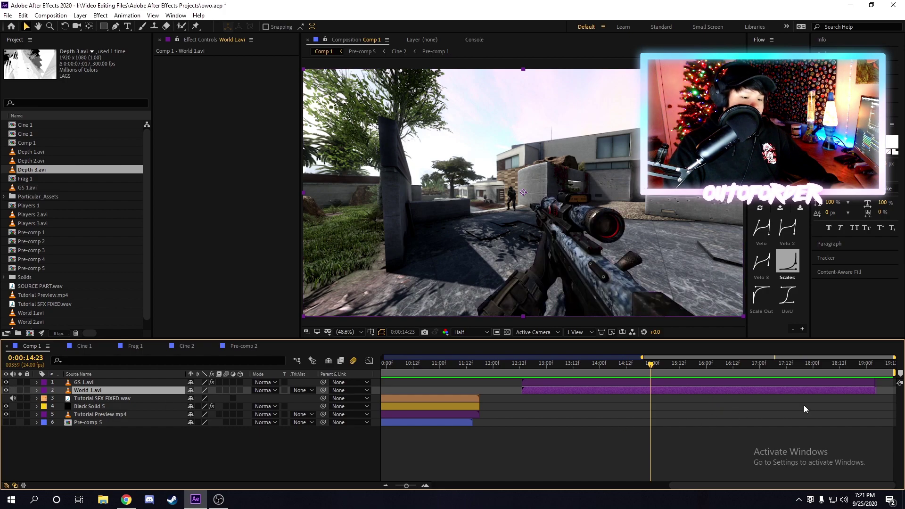
Step: Solo GS 1.avi at 0:00:18:00, compare it with Keylight disabled and enabled, and turn solo back off
left_click_drag(766, 366, 812, 371)
left_click(578, 381)
left_click(20, 383)
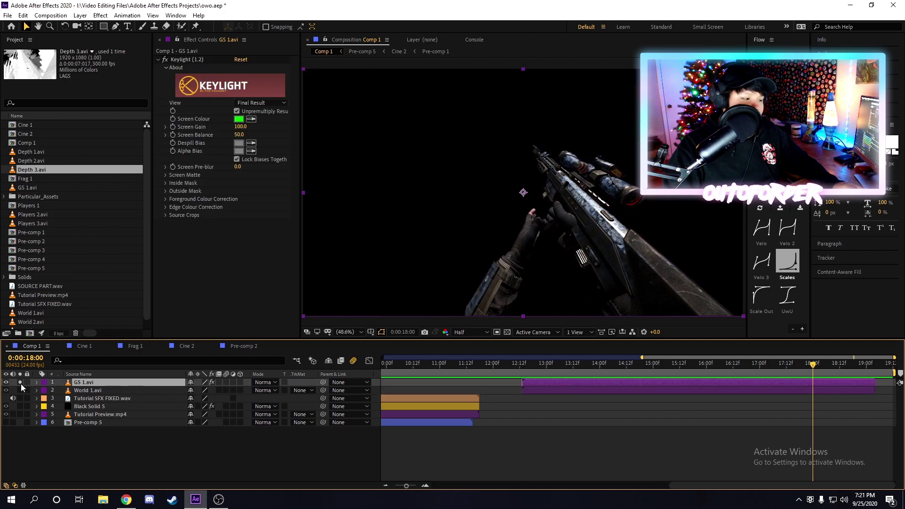
left_click(165, 59)
left_click(164, 65)
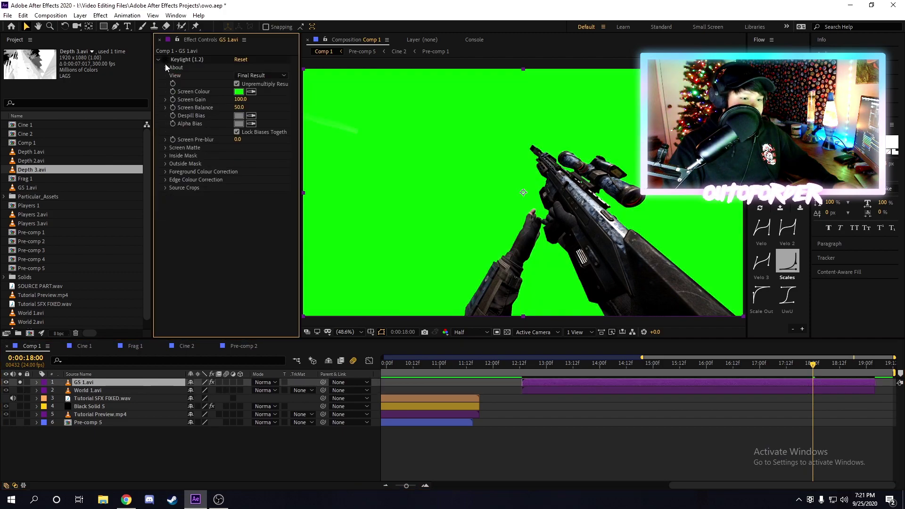
left_click(165, 65)
left_click(165, 60)
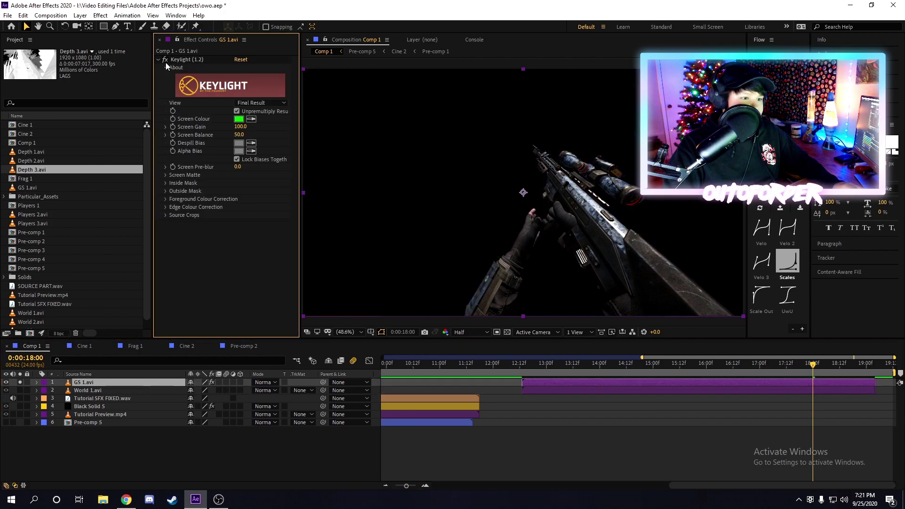
left_click(20, 383)
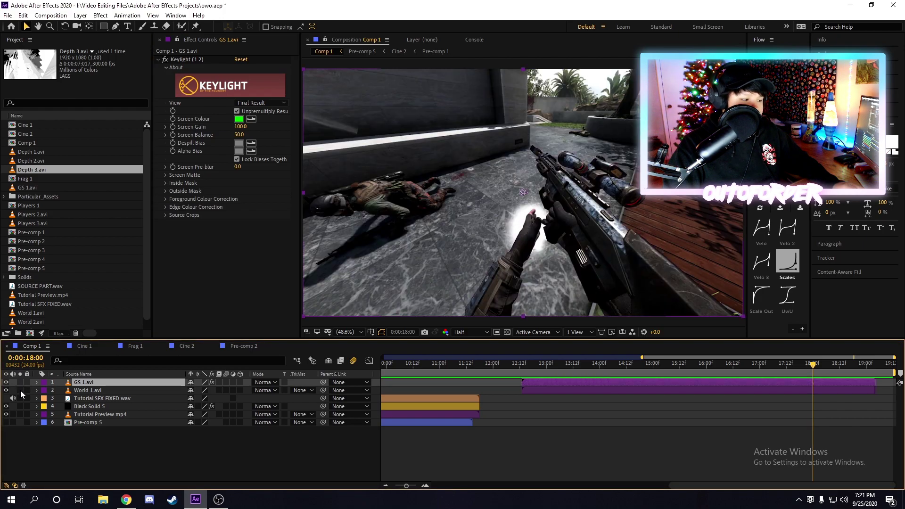
Step: Scrub through the gameplay to 0:00:13:19 and select the World 1.avi layer
mouse_move(539, 365)
left_mouse_down()
mouse_move(522, 369)
mouse_move(530, 370)
left_mouse_up()
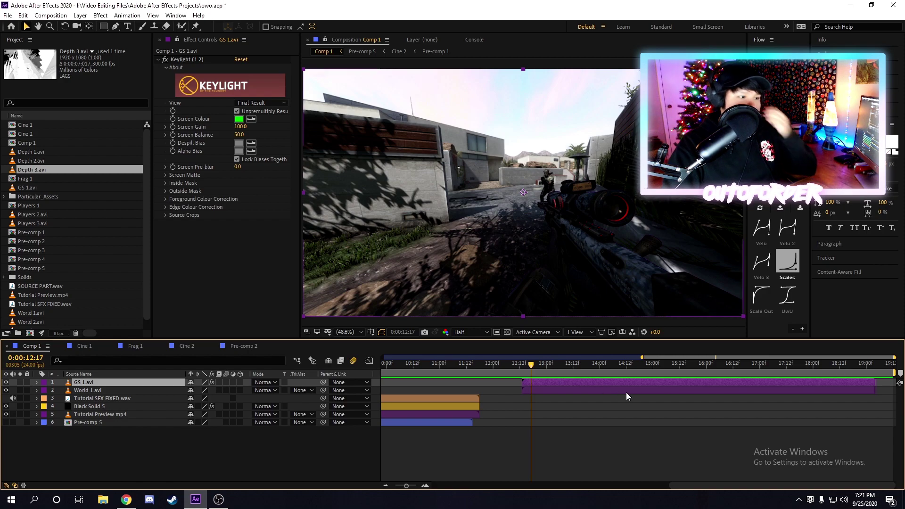
left_click(615, 367)
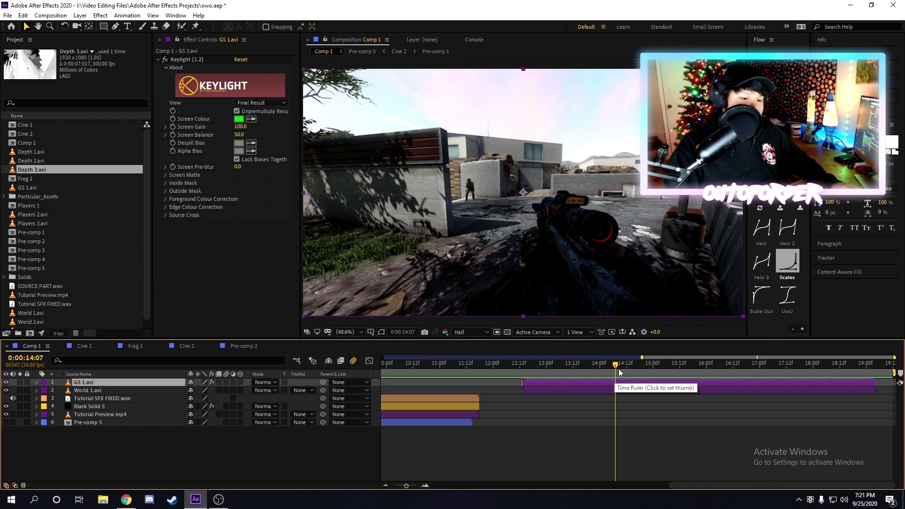
left_click_drag(615, 364, 585, 363)
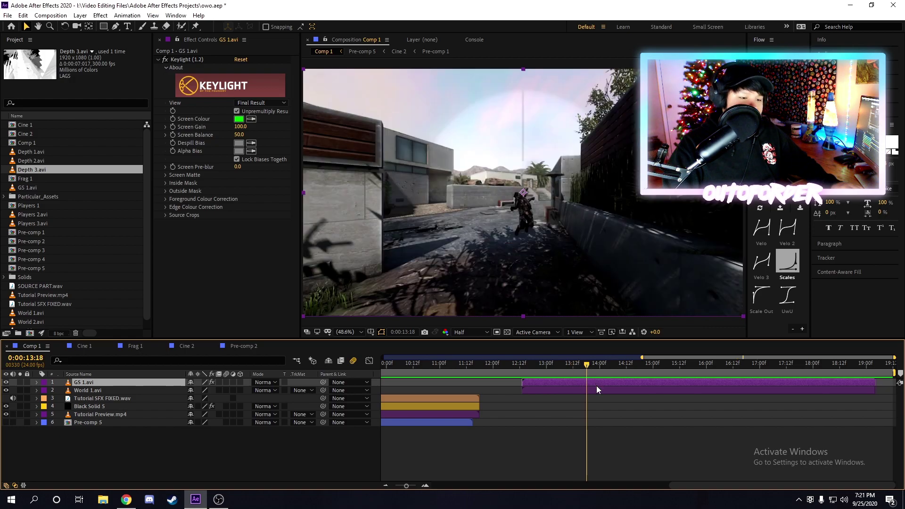
left_click(589, 366)
left_click(589, 387)
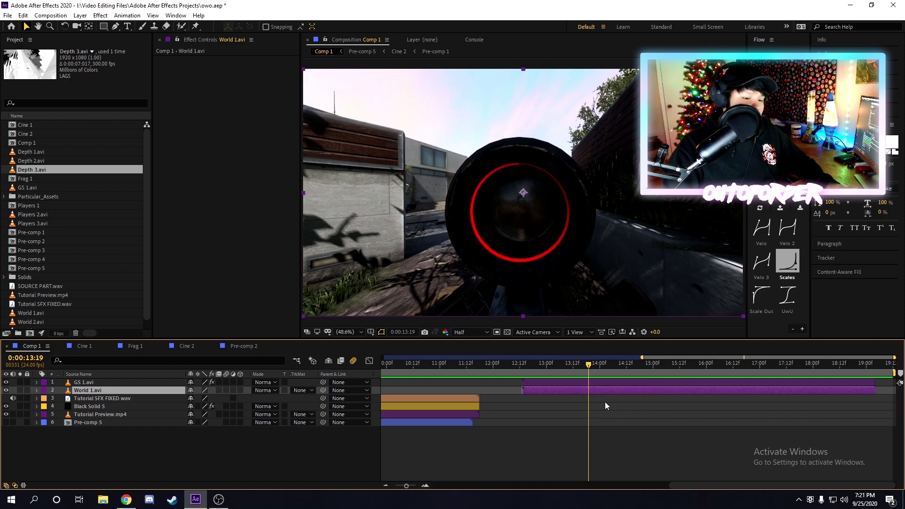
Step: Hide GS 1.avi, and duplicate World 1.avi with the copy starting at 0:00:13:19
key("ctrl+d")
key("ctrl+z")
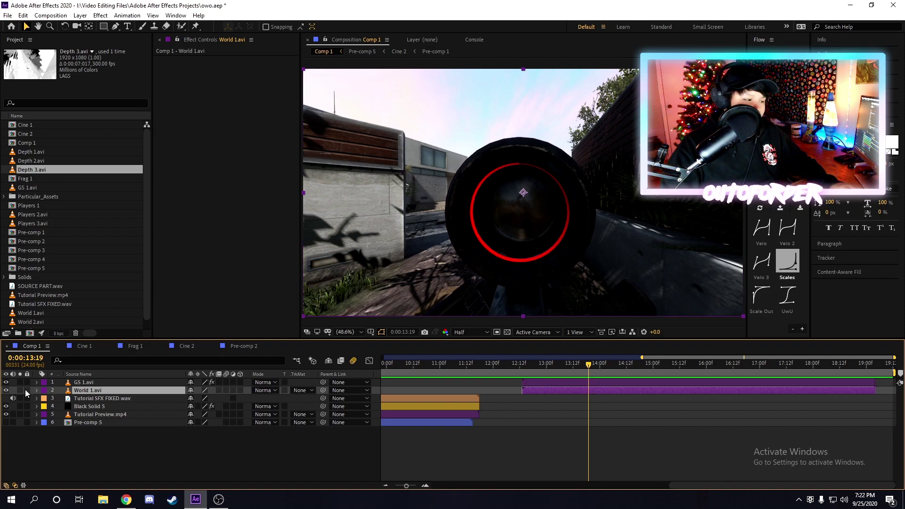
left_click(8, 383)
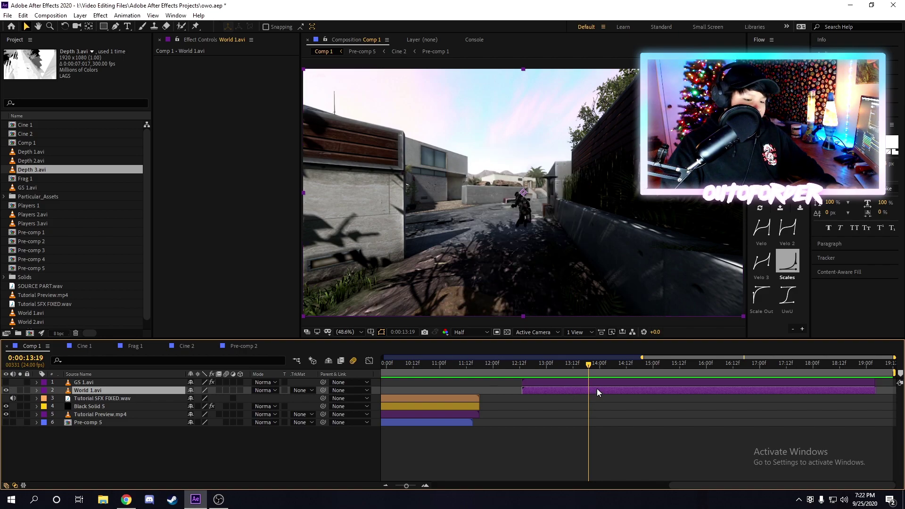
key("ctrl+d")
key("ctrl+d")
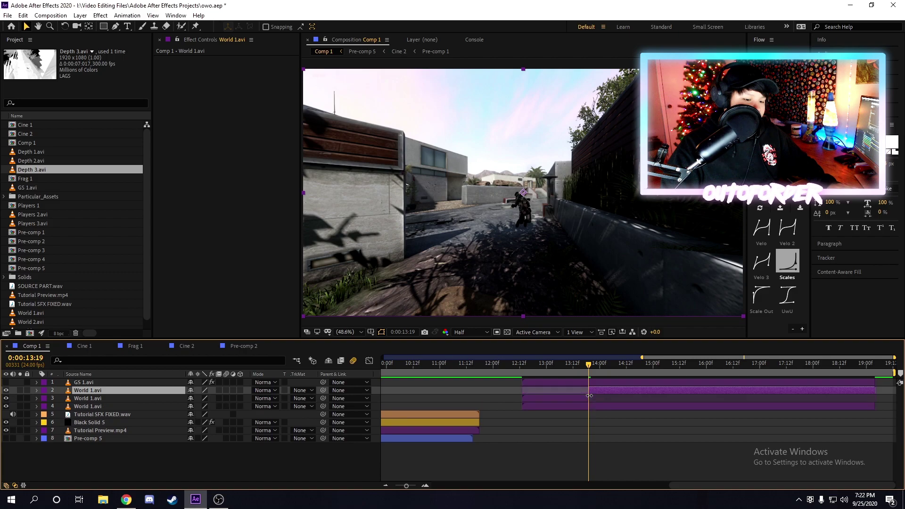
key("ctrl+z")
Step: Split the World 1.avi copy at 0:00:15:10 and delete the part after the cut
left_click_drag(589, 367, 676, 369)
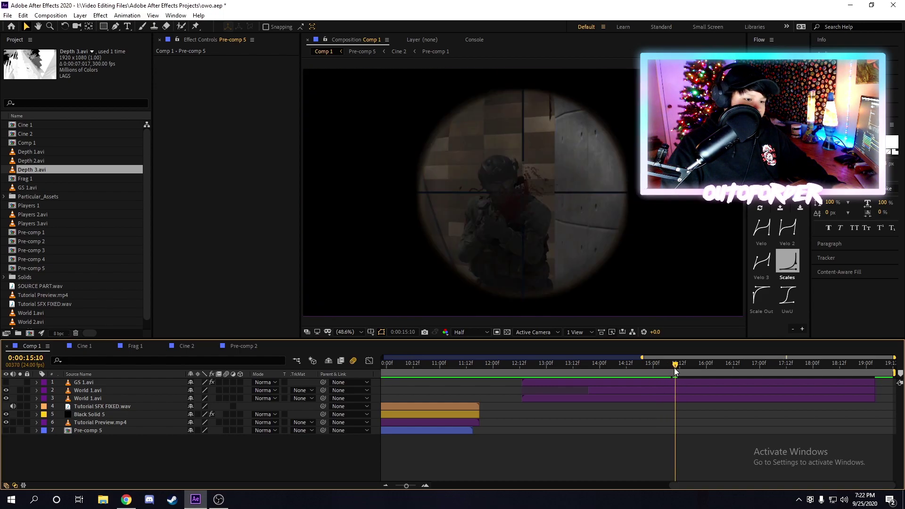
left_click(683, 391)
key("ctrl+shift+d")
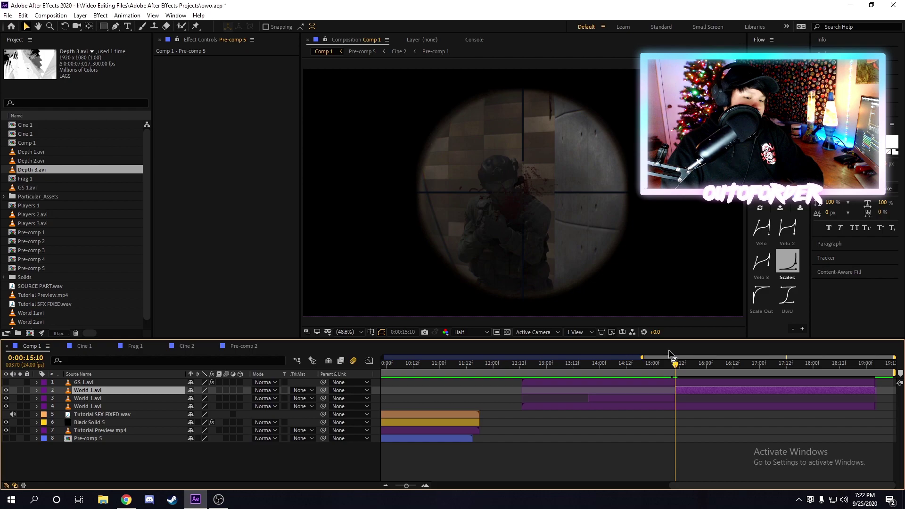
key("Delete")
Step: Inspect the trimmed World 1.avi segment around 0:00:13:20 against the full-length World 1.avi layer beneath it
left_click(593, 371)
mouse_move(590, 370)
left_mouse_down()
mouse_move(675, 375)
mouse_move(590, 380)
left_mouse_up()
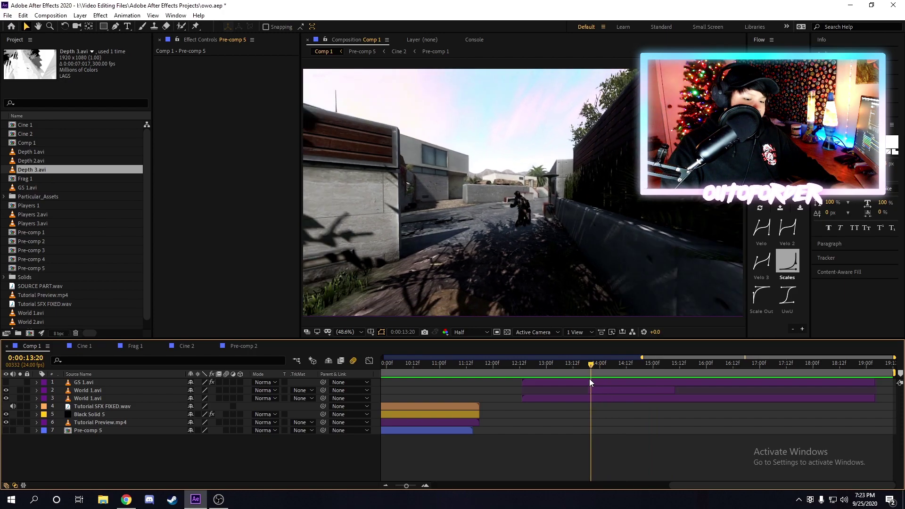
left_click(577, 391)
key("equal")
key("equal")
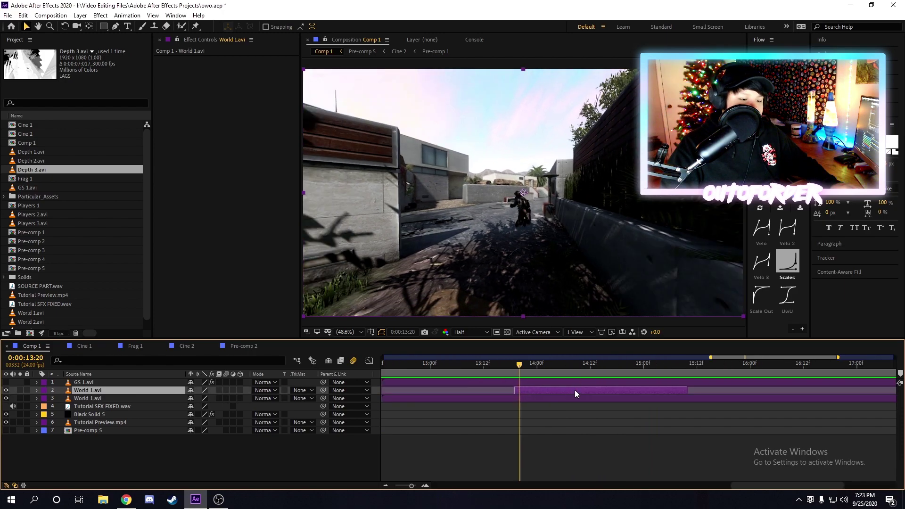
key("minus")
key("minus")
left_click(604, 397)
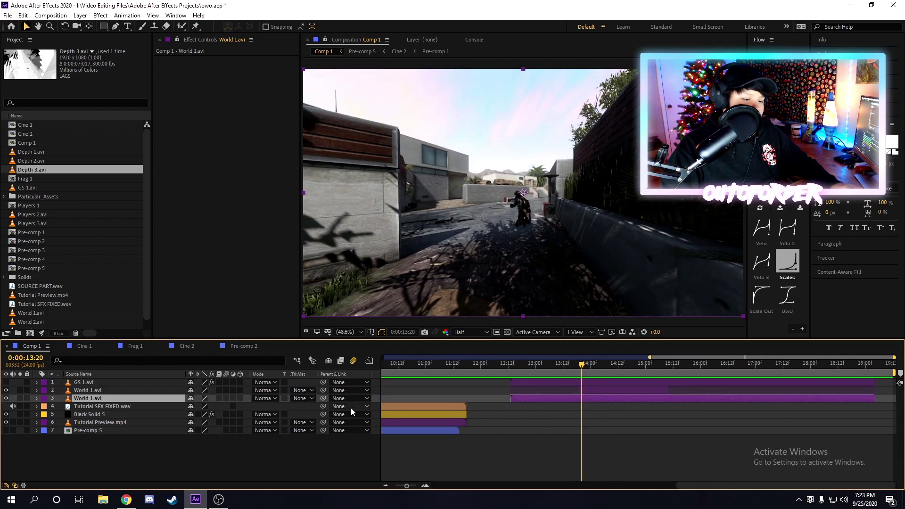
left_click(598, 389)
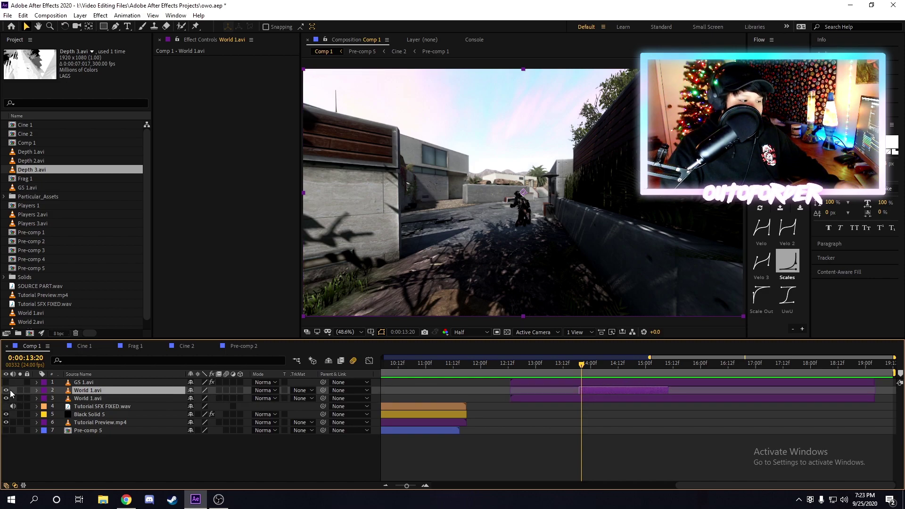
Step: Run 3D camera tracking on the trimmed World 1.avi segment from its first frame at 0:00:13:19
scroll(612, 415, "up", 2)
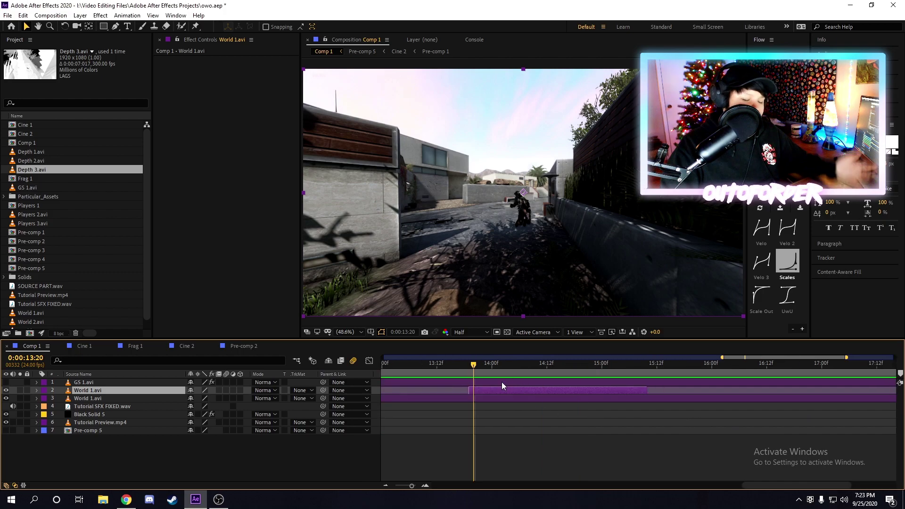
key("Page_Up")
right_click(483, 386)
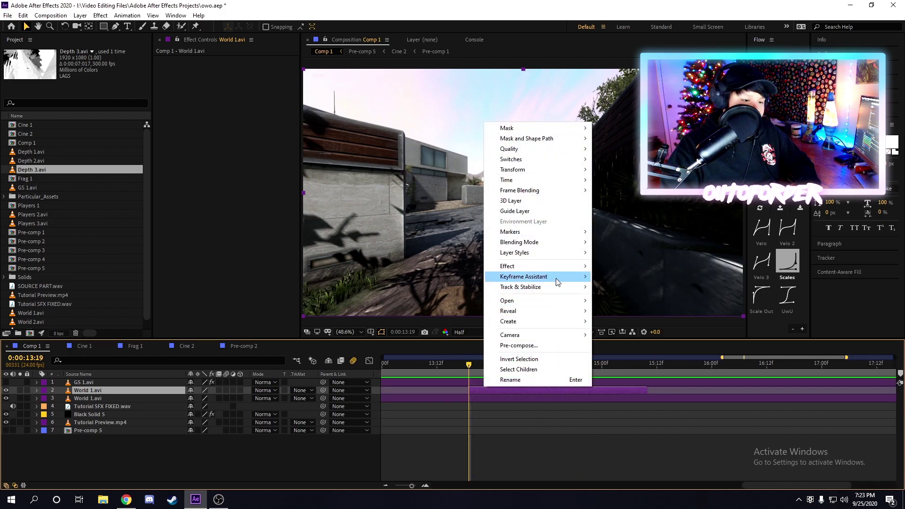
mouse_move(558, 287)
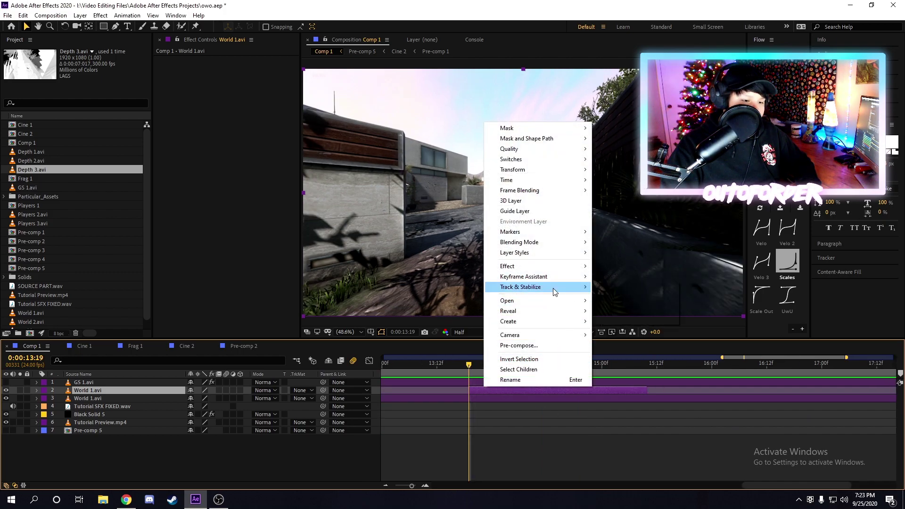
left_click(635, 289)
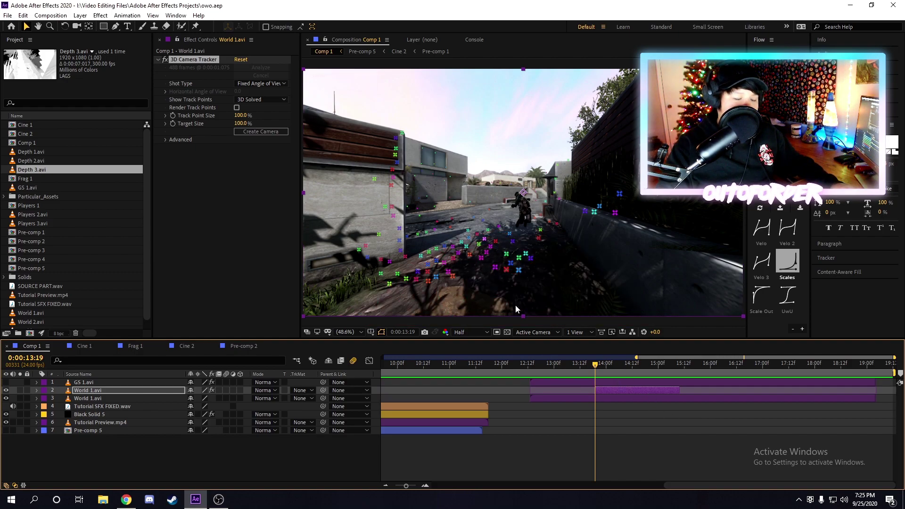
Step: Go to 0:00:14:03 and reselect the 3D Camera Tracker effect on the trimmed World 1.avi segment to display its track points
mouse_move(620, 364)
left_mouse_down()
mouse_move(655, 373)
mouse_move(594, 372)
mouse_move(610, 372)
left_mouse_up()
scroll(690, 402, "up", 2)
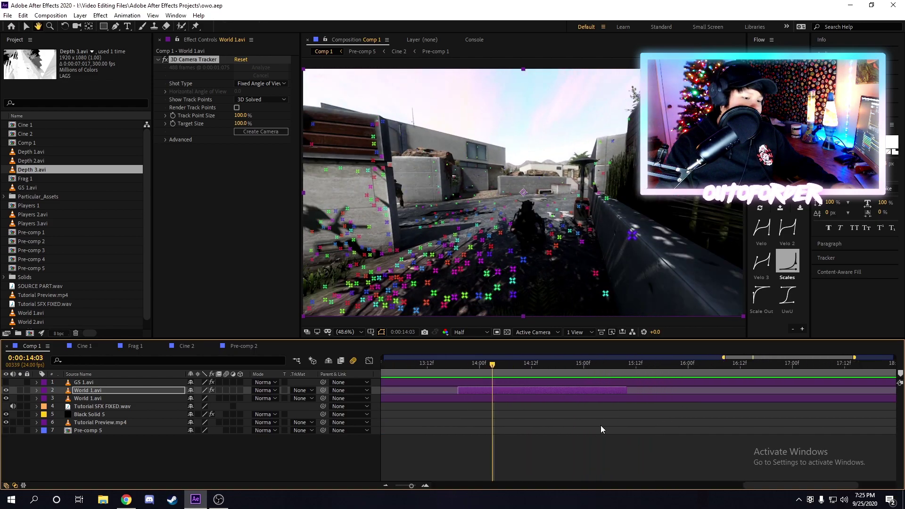
key("F2")
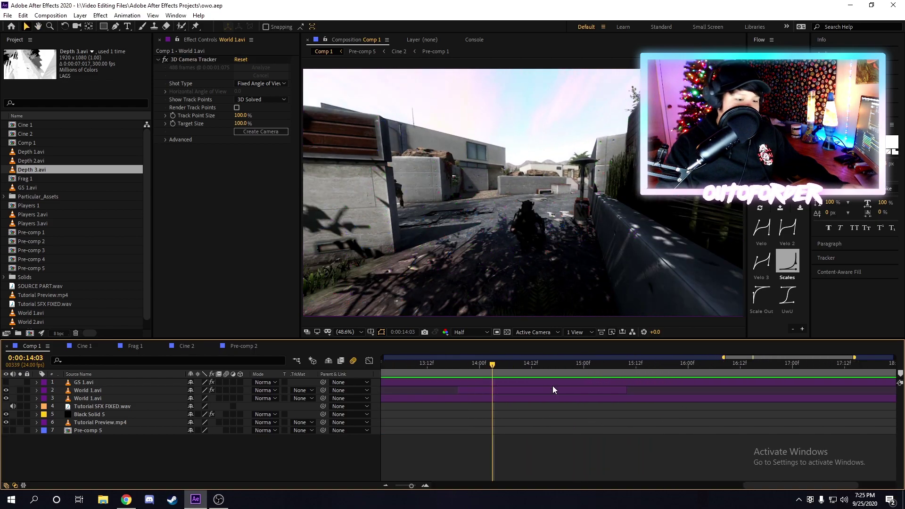
left_click(477, 390)
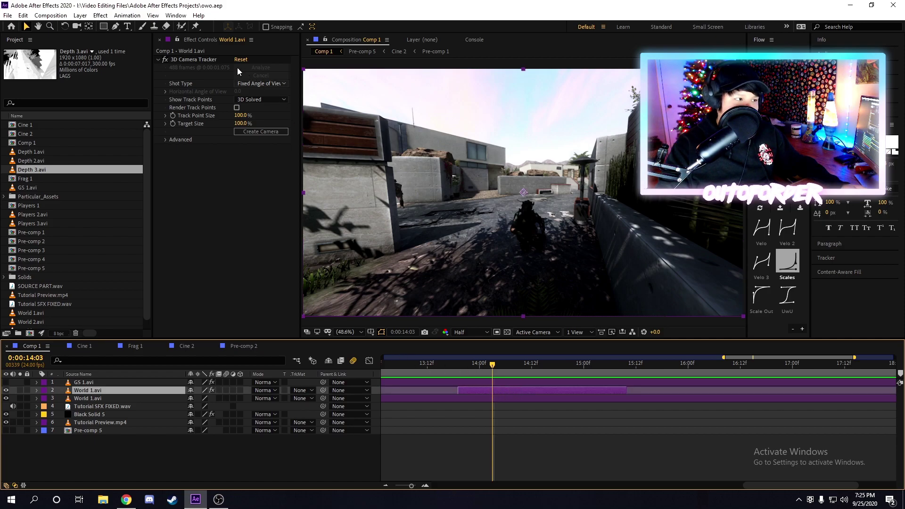
left_click(194, 61)
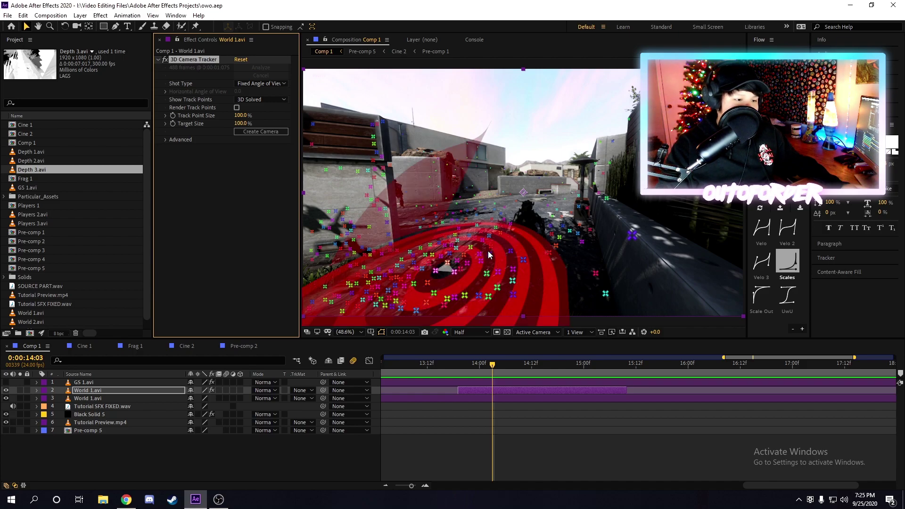
Step: Check the Show Layer Controls option, and review the track points between 0:00:13:19 and 0:00:14:03
left_click(155, 16)
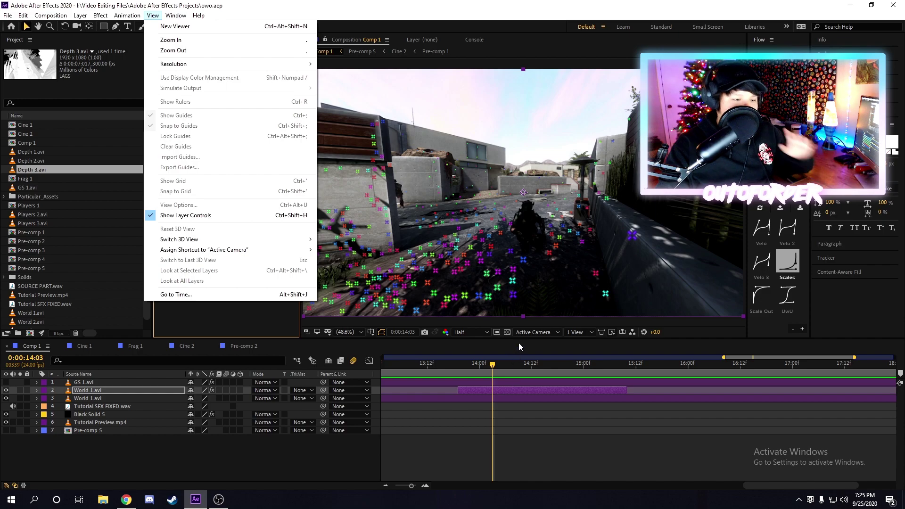
left_click(490, 369)
key("minus")
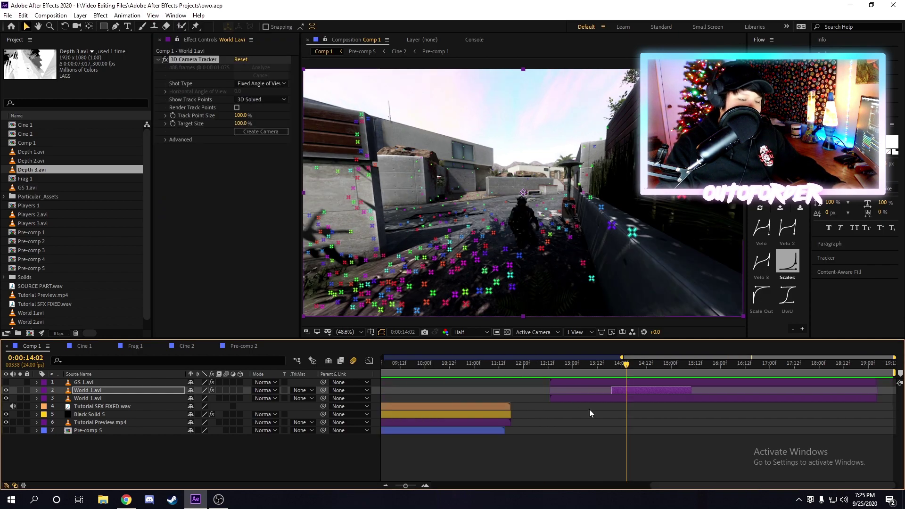
key("equal")
left_click_drag(449, 366, 418, 365)
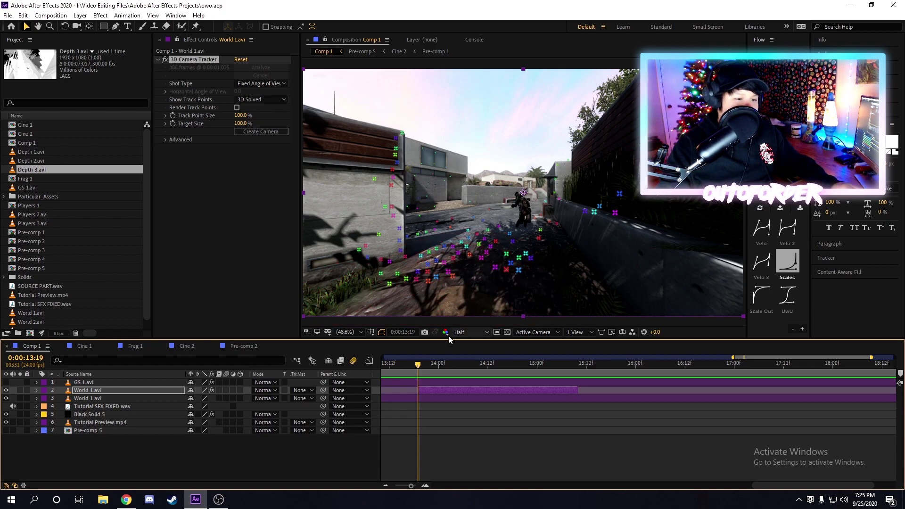
mouse_move(436, 364)
left_mouse_down()
mouse_move(478, 365)
mouse_move(451, 369)
left_mouse_up()
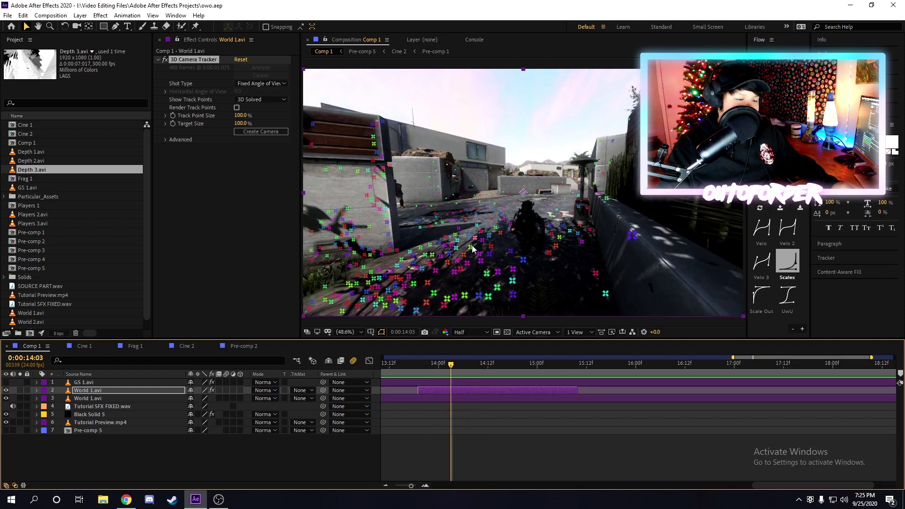
Step: Select a cluster of track points on the ground and review the layer creation options available for them
left_click_drag(436, 265, 470, 241)
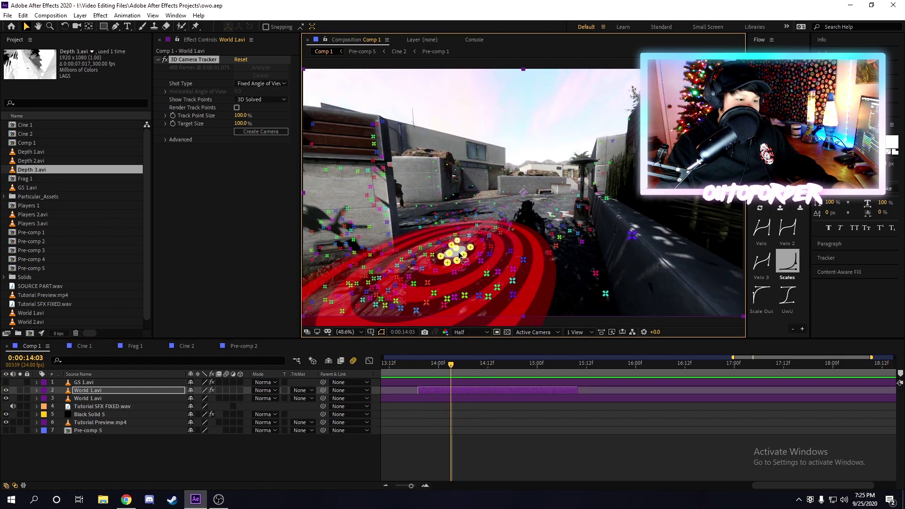
right_click(459, 252)
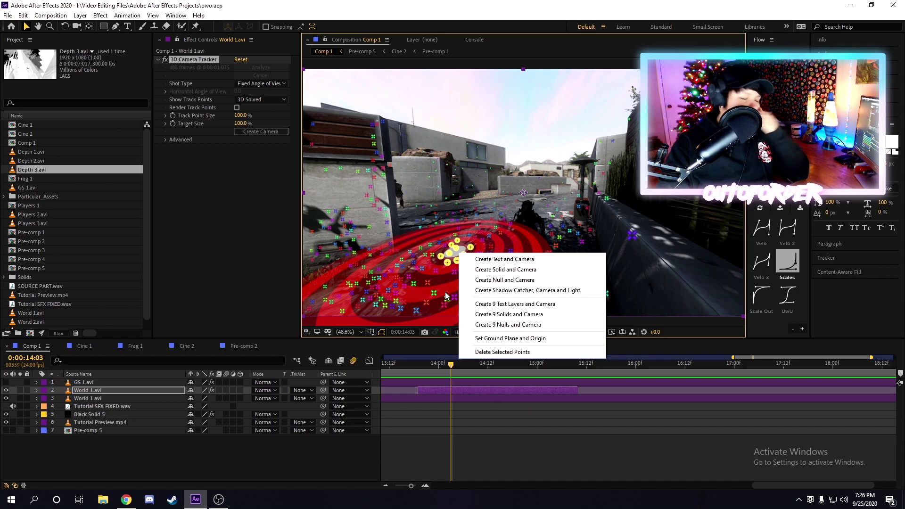
left_click(503, 425)
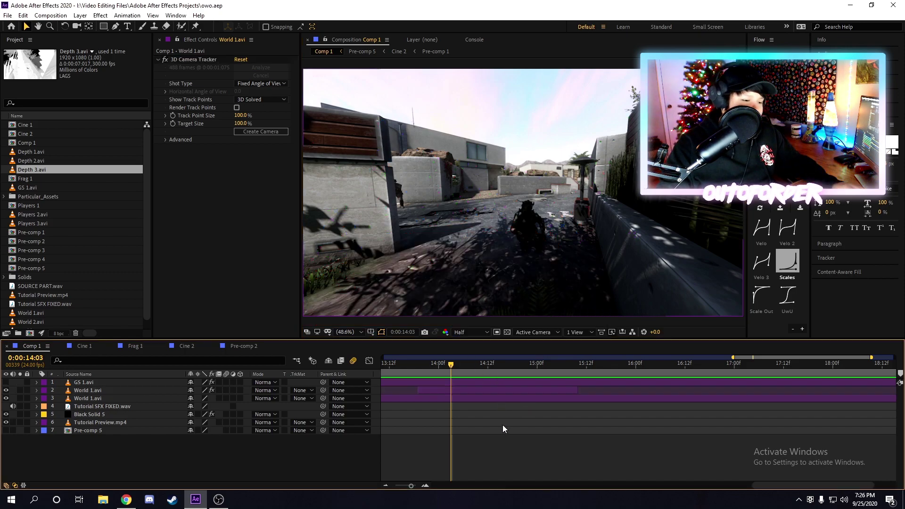
Step: Create a tracker camera from the 3D Camera Tracker effect on the trimmed World 1.avi segment
left_click(515, 388)
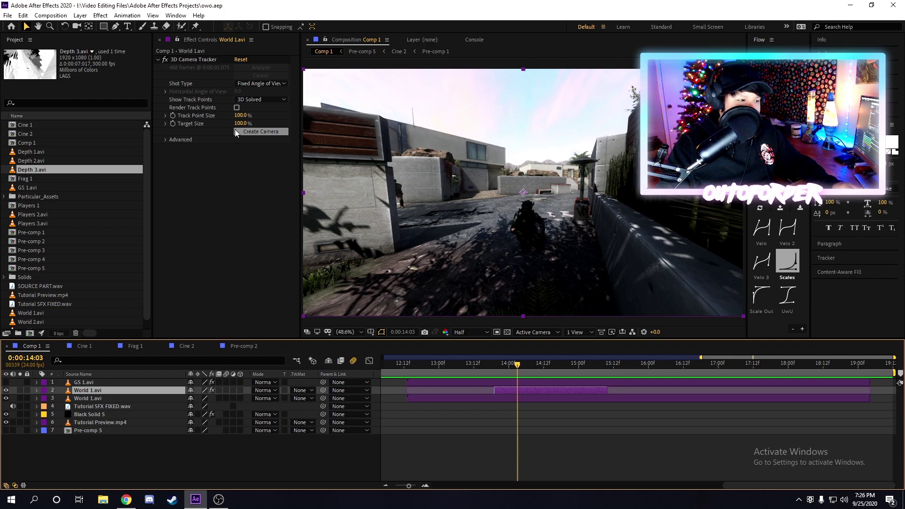
left_click(267, 132)
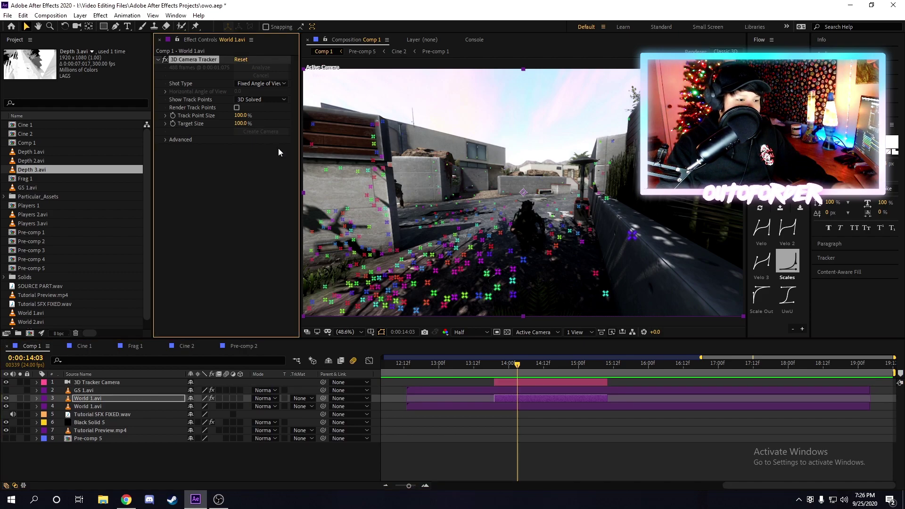
scroll(533, 377, "up", 2)
left_click(530, 379)
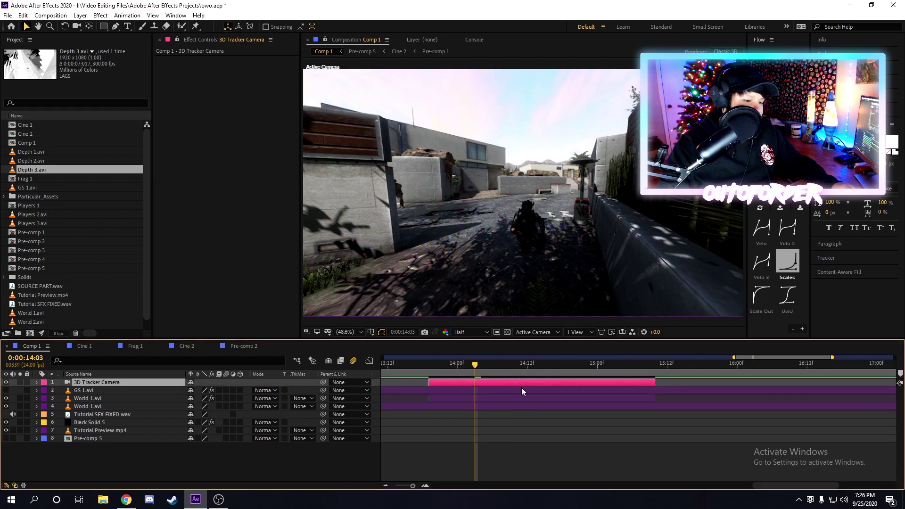
left_click(526, 365)
left_click(518, 383)
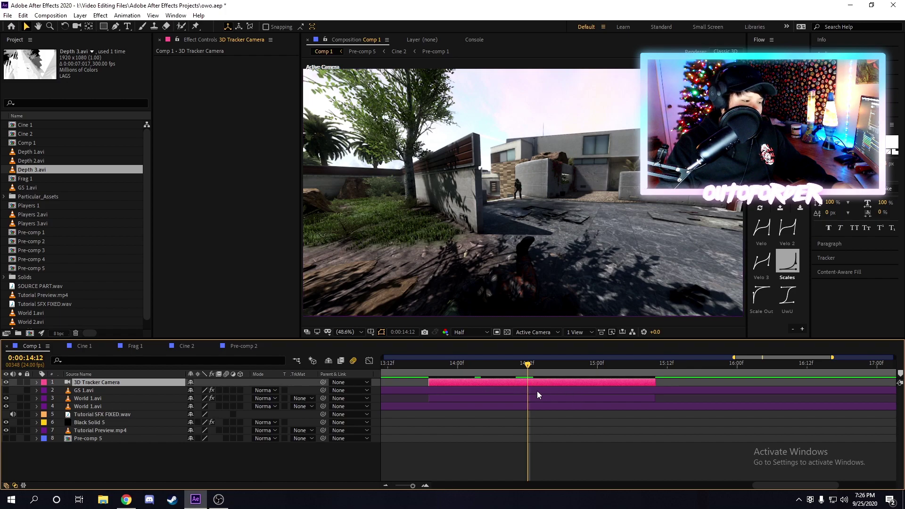
scroll(561, 389, "down", 2)
mouse_move(523, 363)
left_mouse_down()
mouse_move(494, 366)
mouse_move(511, 360)
mouse_move(520, 374)
left_mouse_up()
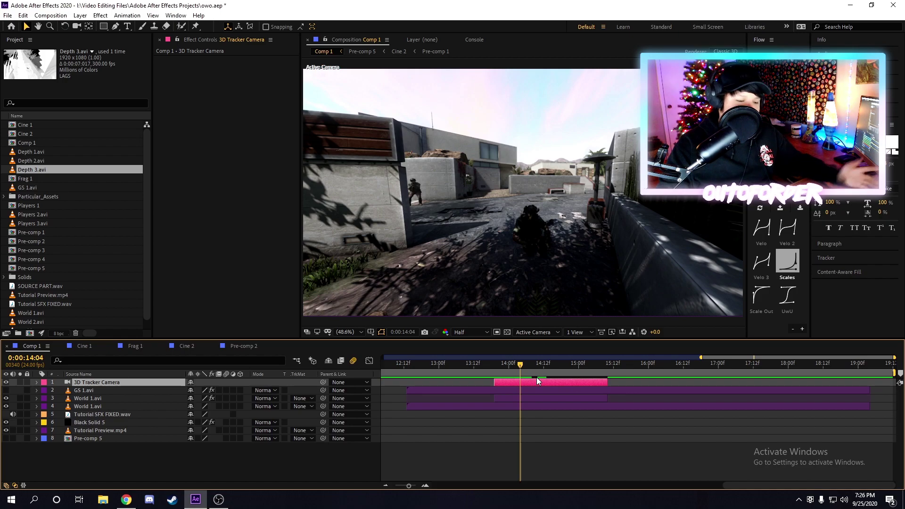
Step: Go to 0:00:13:19, add a new black solid, and place it directly below the 3D Tracker Camera layer
left_click_drag(527, 377, 493, 366)
key("equal")
left_click(80, 15)
mouse_move(207, 26)
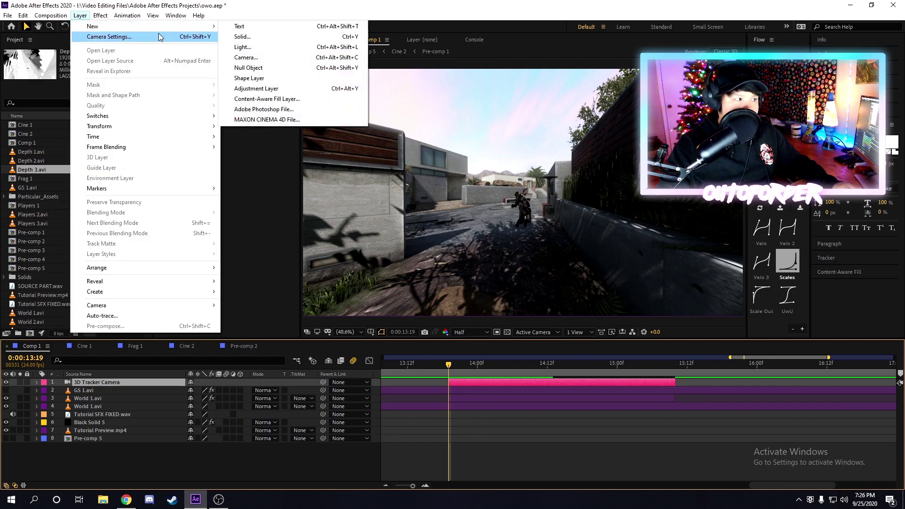
left_click(243, 37)
left_click(141, 193)
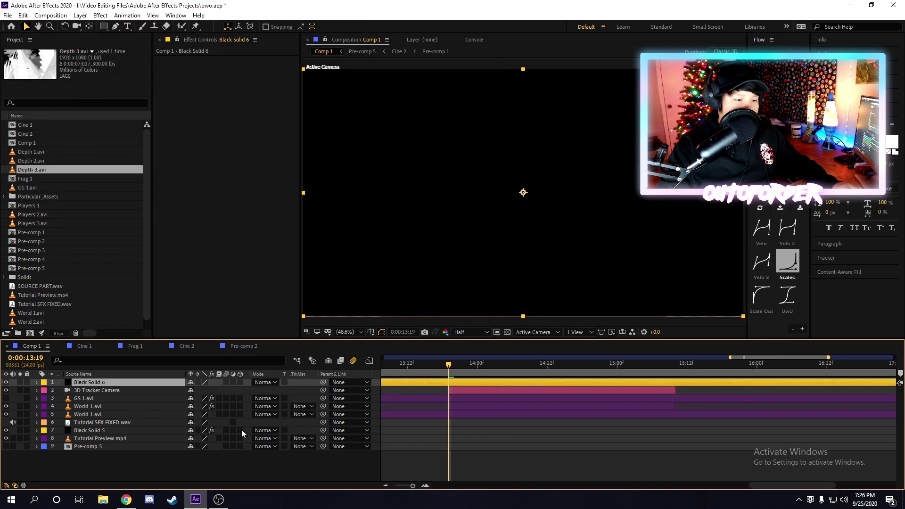
left_click_drag(129, 383, 127, 392)
Step: Trim the new black solid to the tracker camera's span by splitting it at 0:00:13:19 and 0:00:15:10 and deleting the outer pieces
key("ctrl+shift+d")
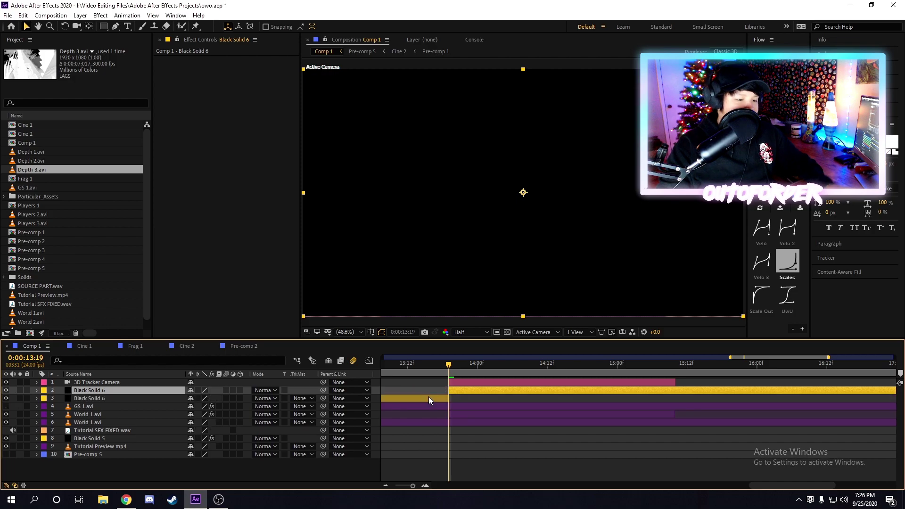
left_click(443, 398)
key("Delete")
left_click(678, 365)
left_click(690, 389)
key("ctrl+shift+d")
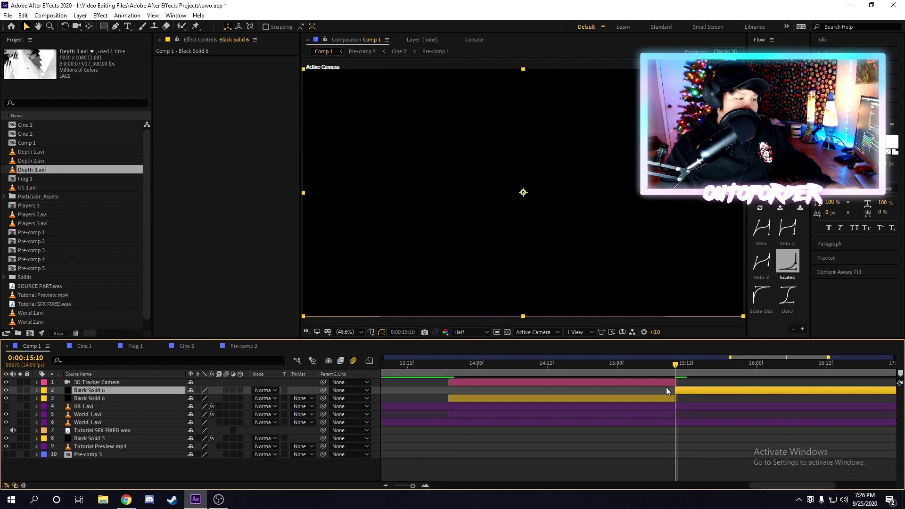
key("Delete")
Step: Move the trimmed black solid below GS 1.avi in the layer stack, and briefly show GS 1.avi to check the layering
left_click(596, 390)
left_click(572, 362)
left_click_drag(94, 391, 23, 400)
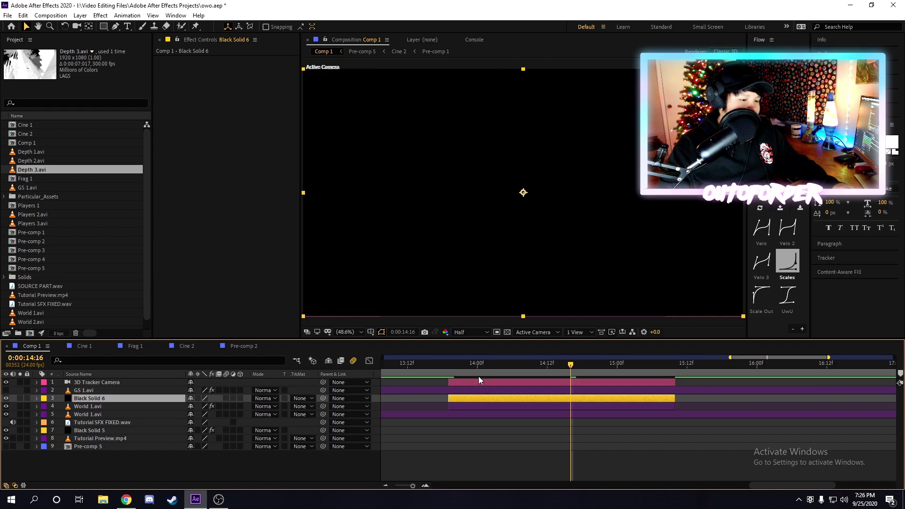
left_click(460, 364)
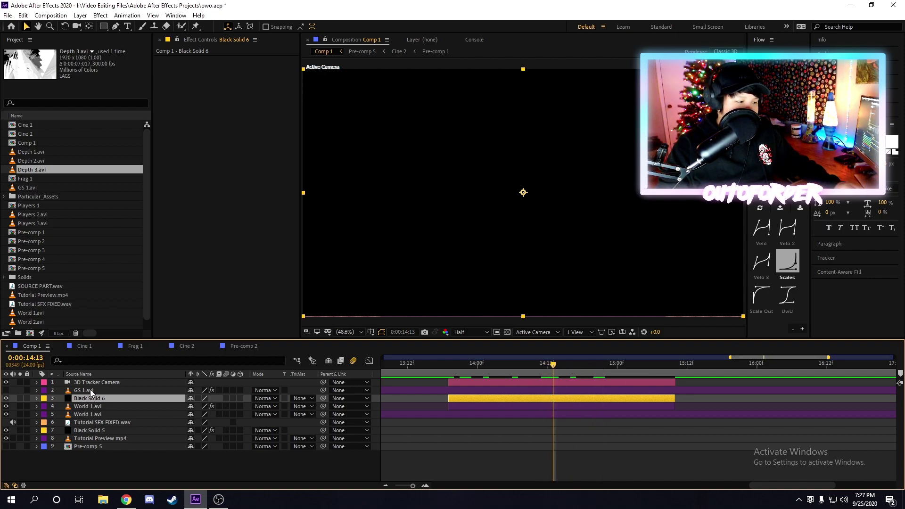
left_click(116, 390)
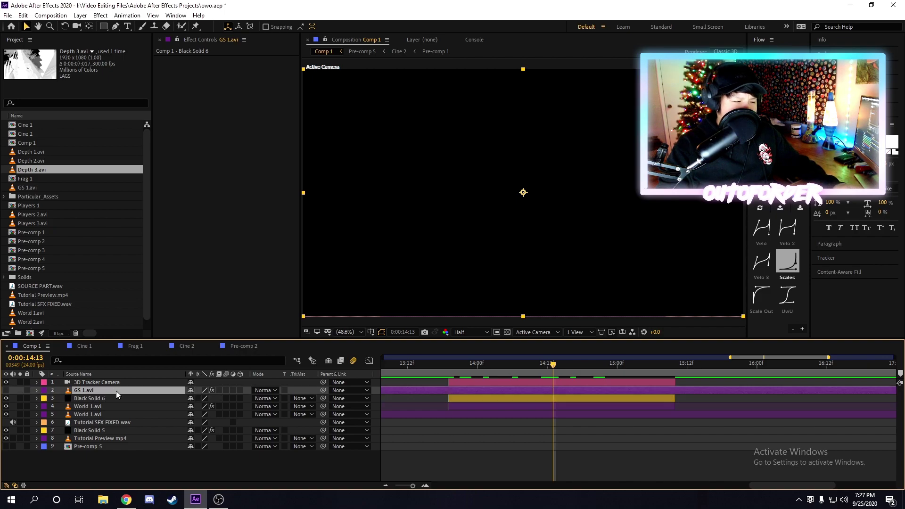
left_click(19, 391)
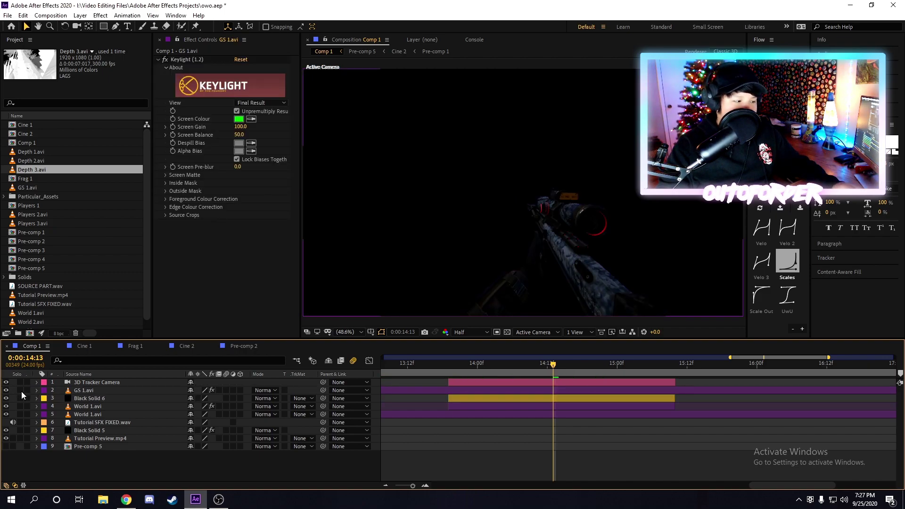
left_click(21, 391)
left_click(99, 398)
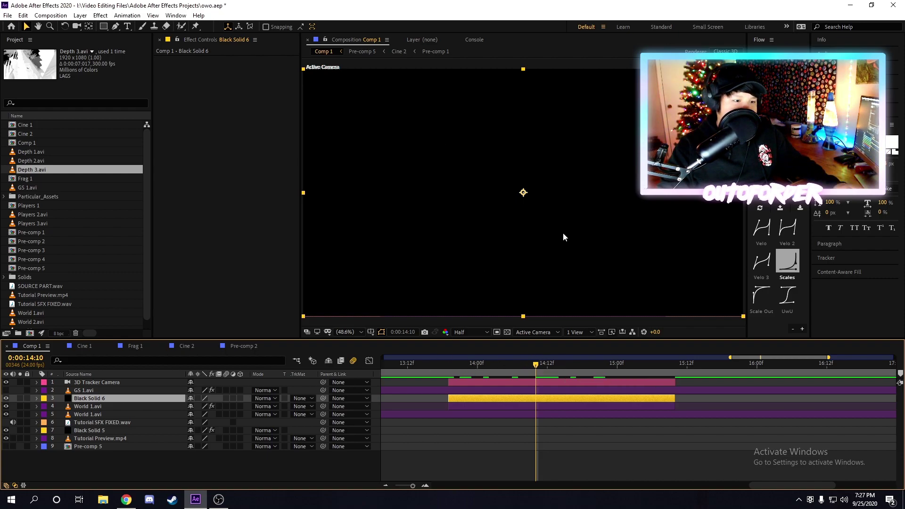
Step: Apply the Element effect to the trimmed black solid, with the playhead at its first frame, 0:00:13:19
left_click_drag(485, 369, 450, 368)
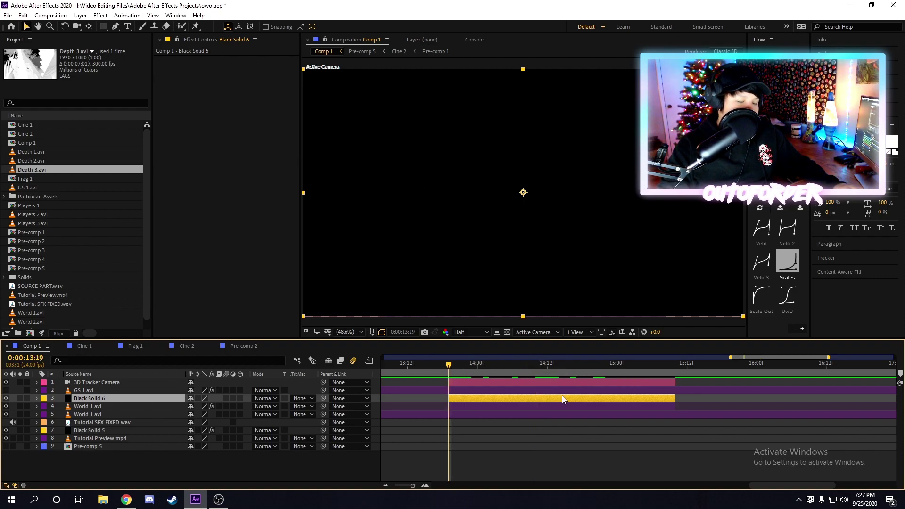
key("ctrl+space")
type("elemen")
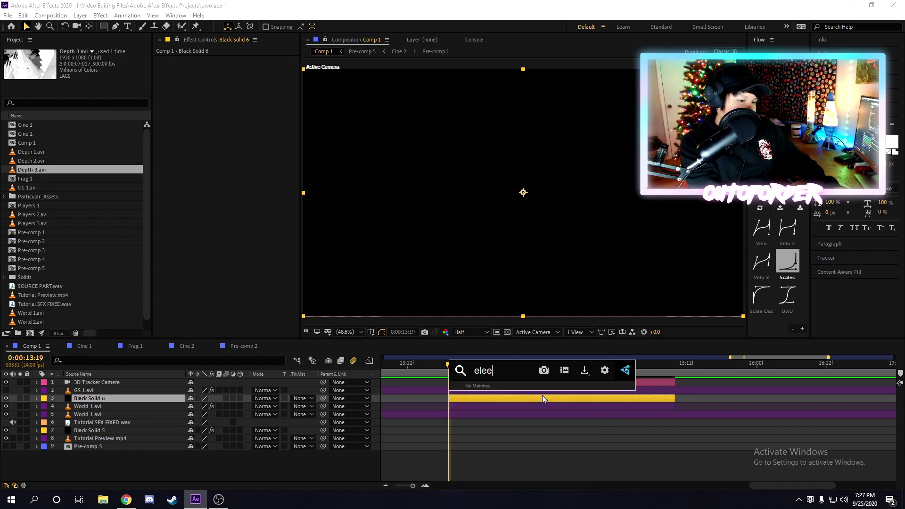
left_click(542, 398)
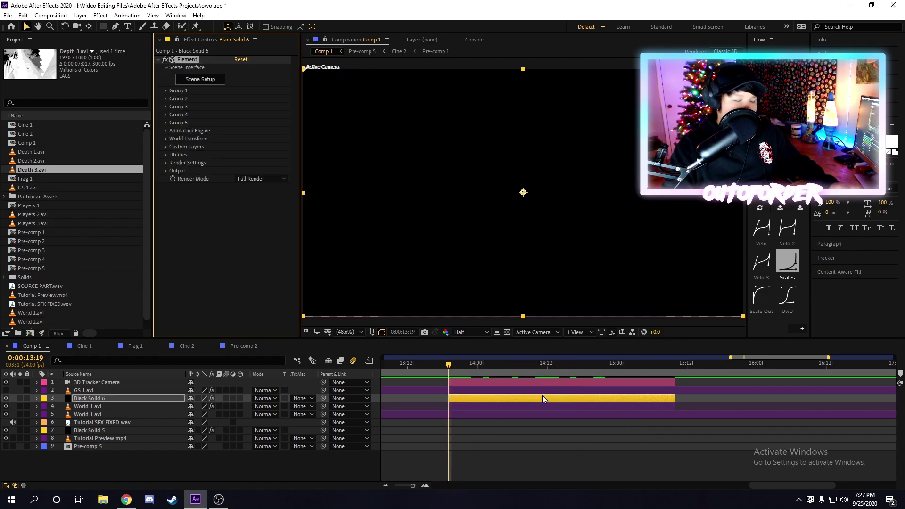
mouse_move(457, 362)
left_mouse_down()
mouse_move(538, 371)
mouse_move(456, 371)
mouse_move(453, 363)
left_mouse_up()
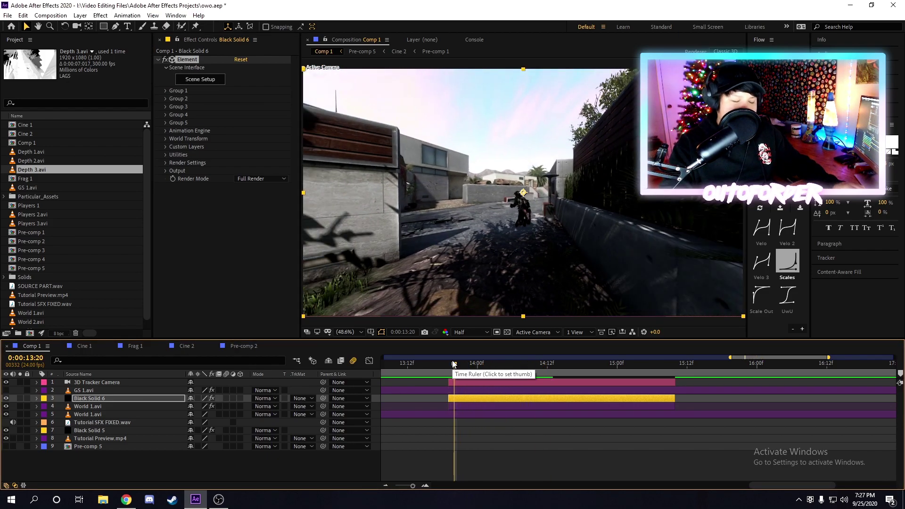
left_click(450, 368)
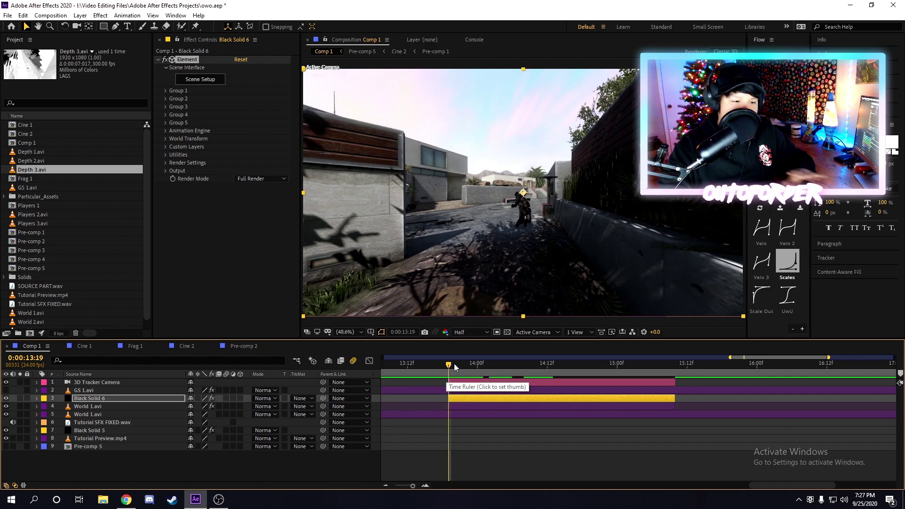
mouse_move(453, 363)
left_mouse_down()
mouse_move(479, 372)
mouse_move(538, 364)
mouse_move(449, 367)
left_mouse_up()
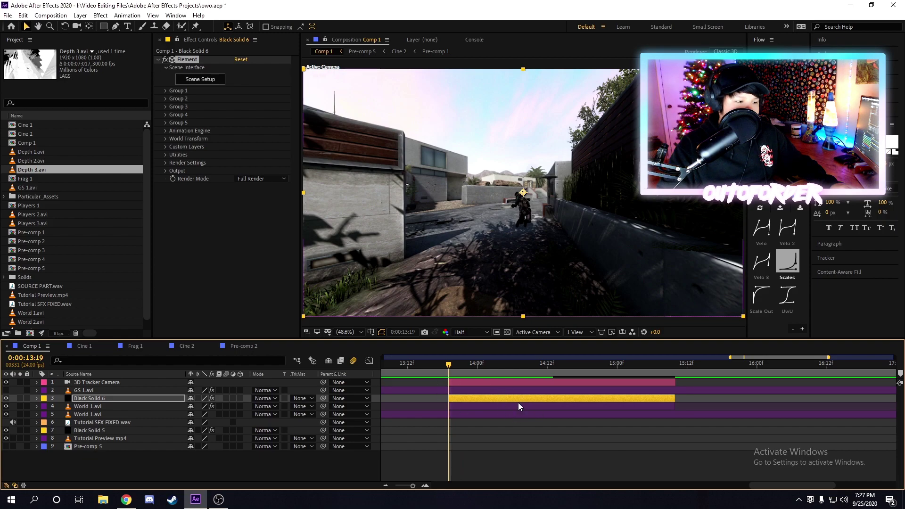
Step: Open the Element effect's Scene Setup and review its import options for 3D objects and 3D sequences
left_click(213, 81)
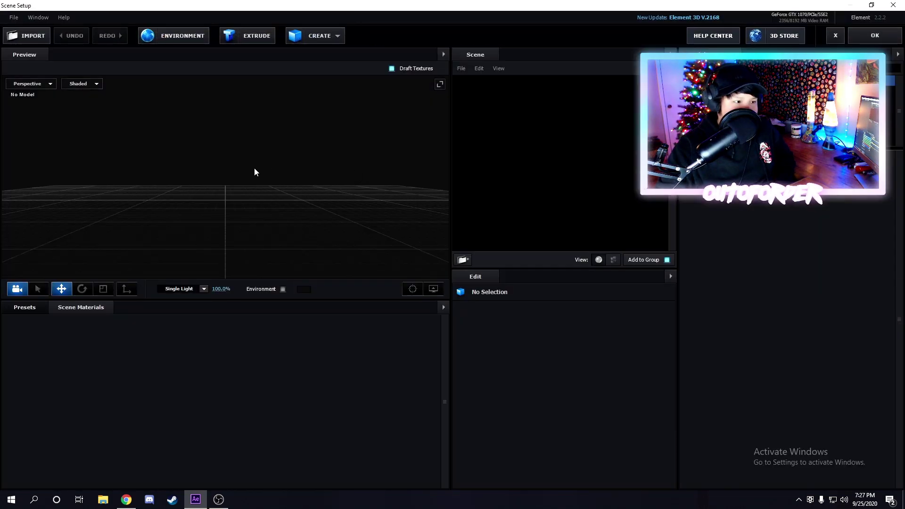
left_click_drag(263, 201, 194, 106)
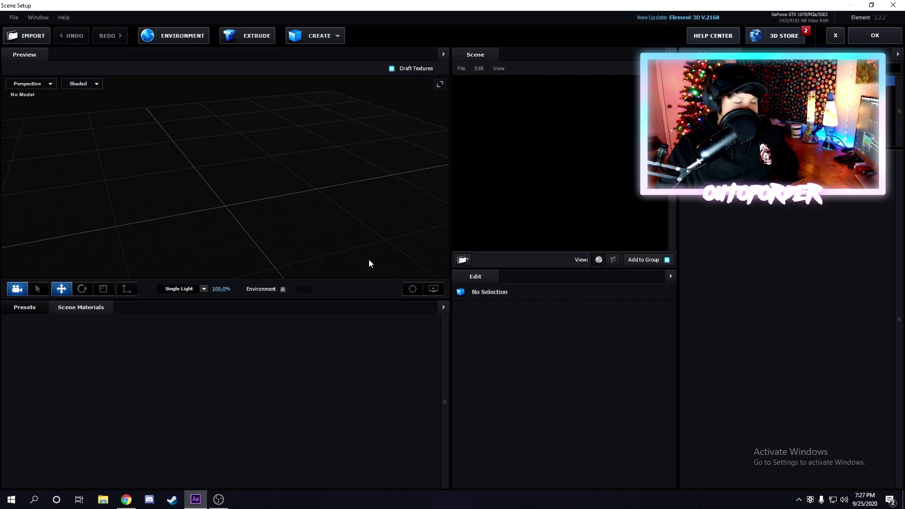
left_click_drag(374, 210, 264, 151)
left_click(14, 19)
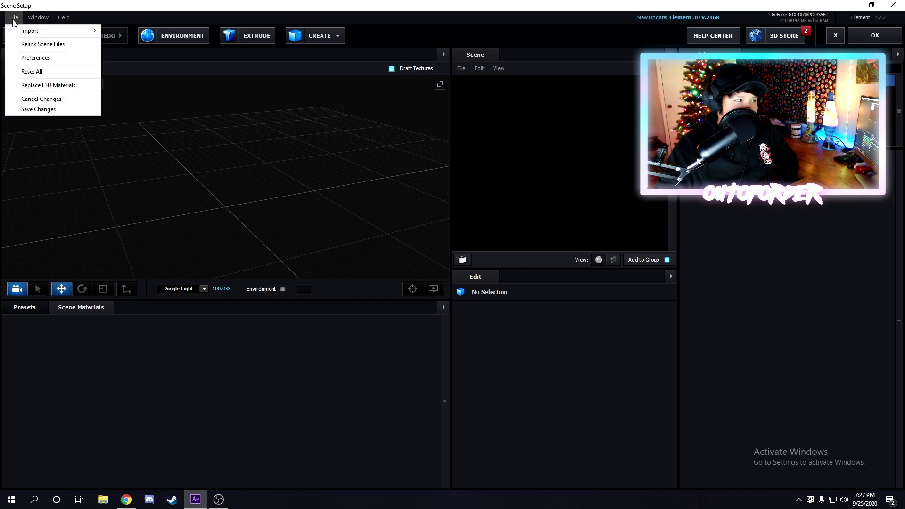
mouse_move(28, 31)
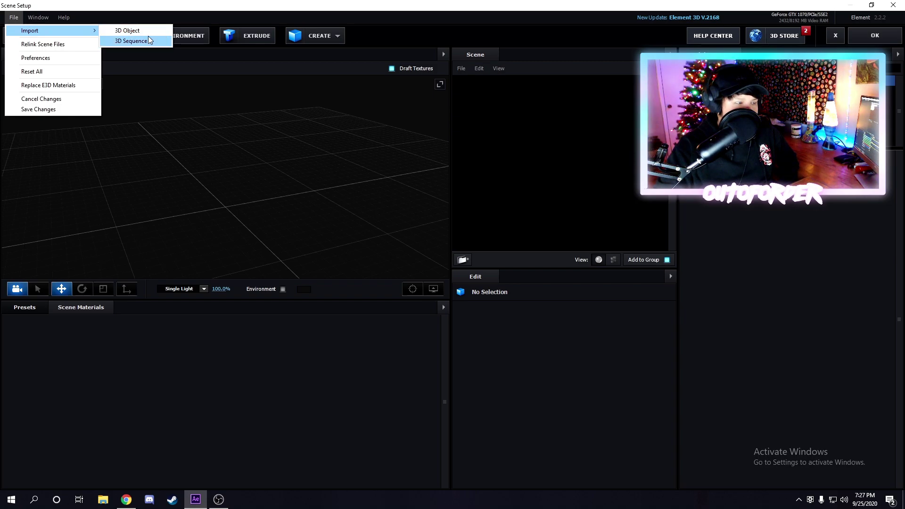
left_click(257, 200)
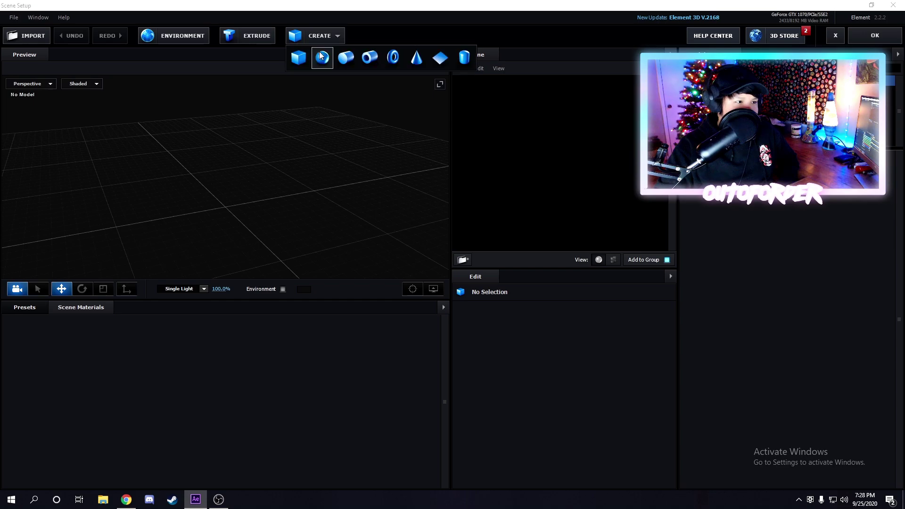
Step: Try adding a sphere primitive to the scene, inspect it, and delete it
left_click(324, 58)
left_click_drag(295, 227, 342, 213)
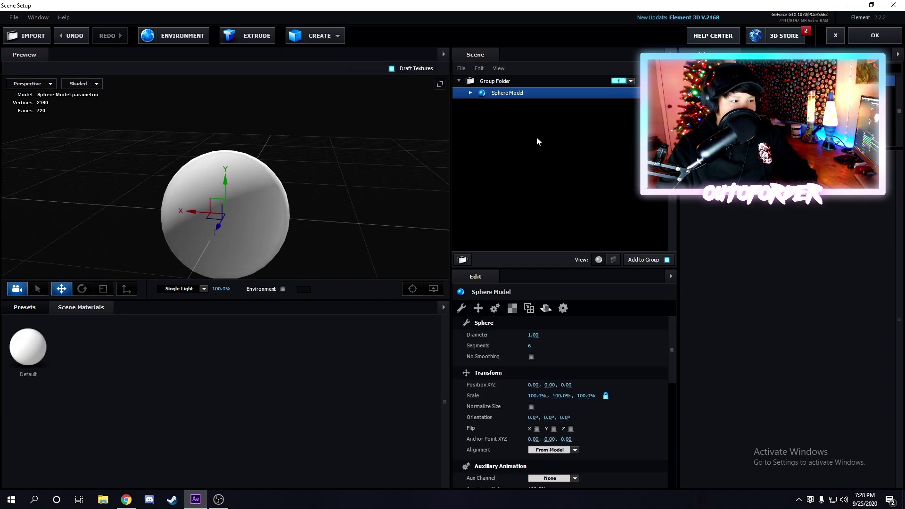
key("Delete")
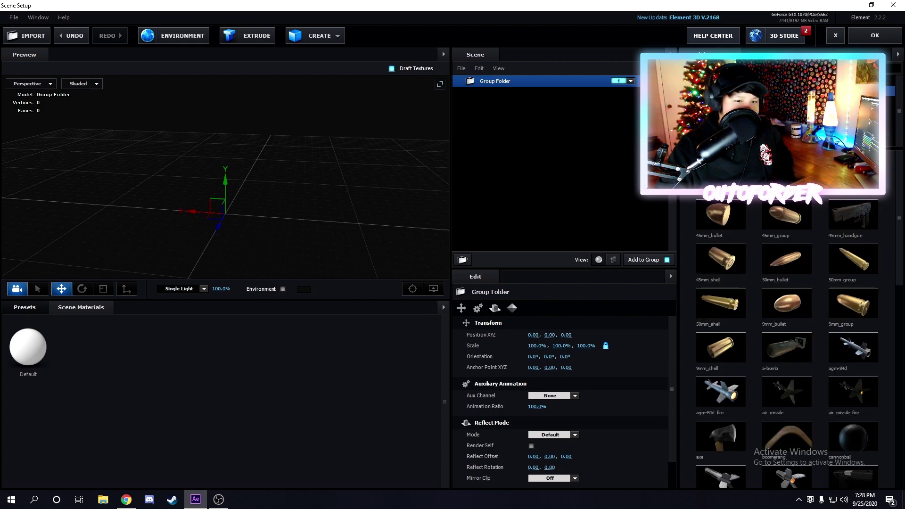
Step: Try adding the 25mm_group bullet model to the scene, and browse the other projectile weapon models
left_click(786, 169)
left_click_drag(343, 205, 311, 217)
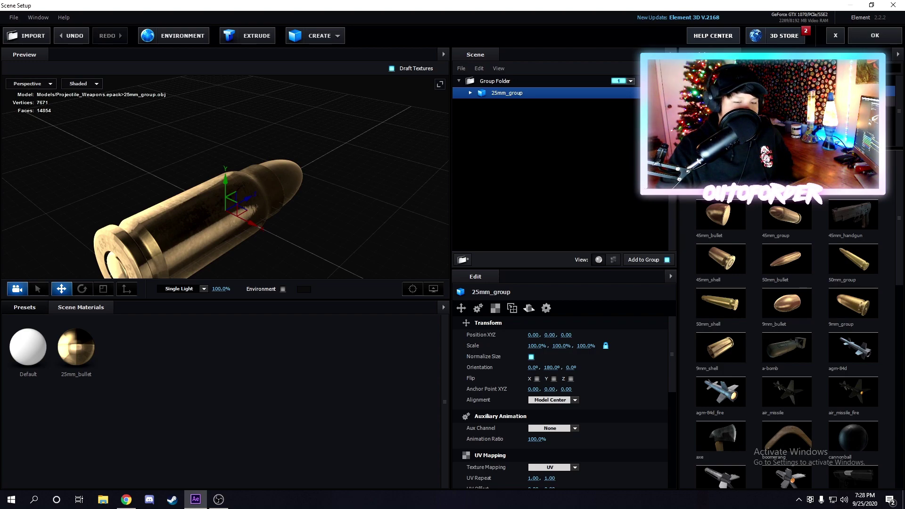
scroll(827, 250, "down", 10)
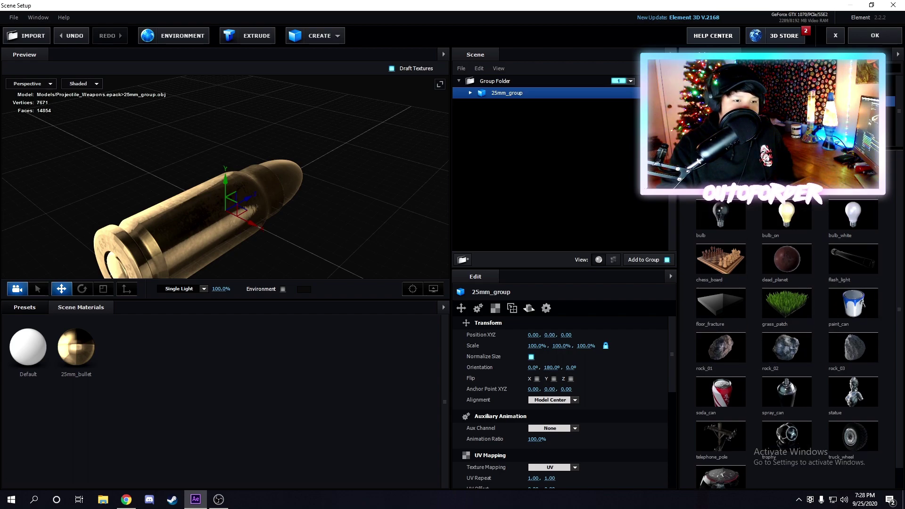
left_click(754, 89)
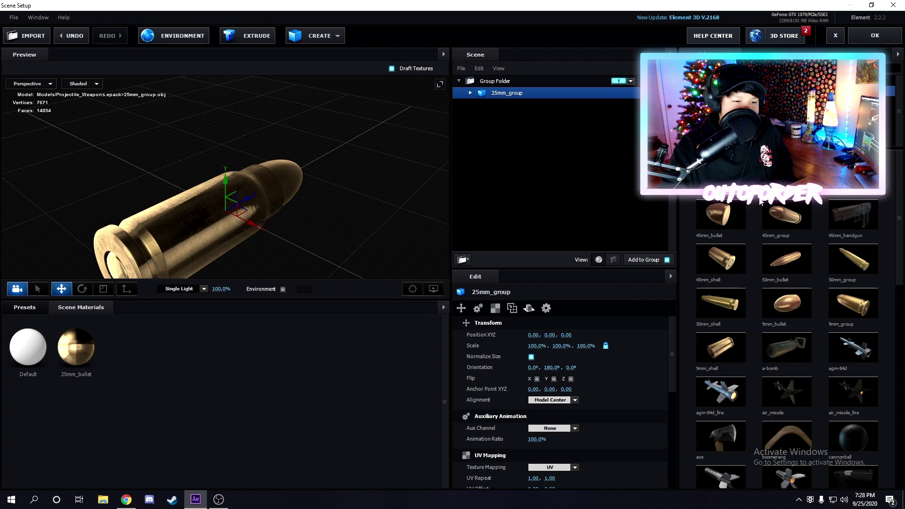
scroll(763, 340, "down", 4)
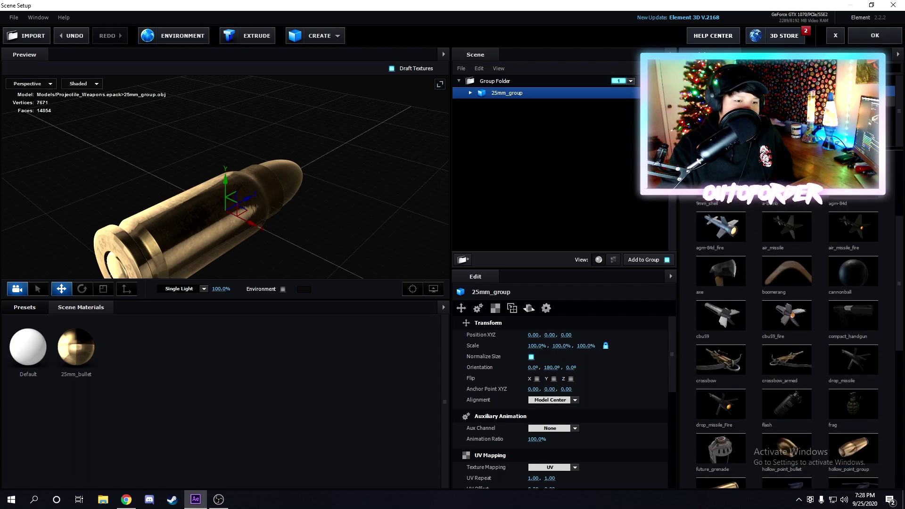
Step: Add the alarm_clock model from the Starter_Pack_Physical collection to the scene, and delete the 25mm_group model
left_click(754, 101)
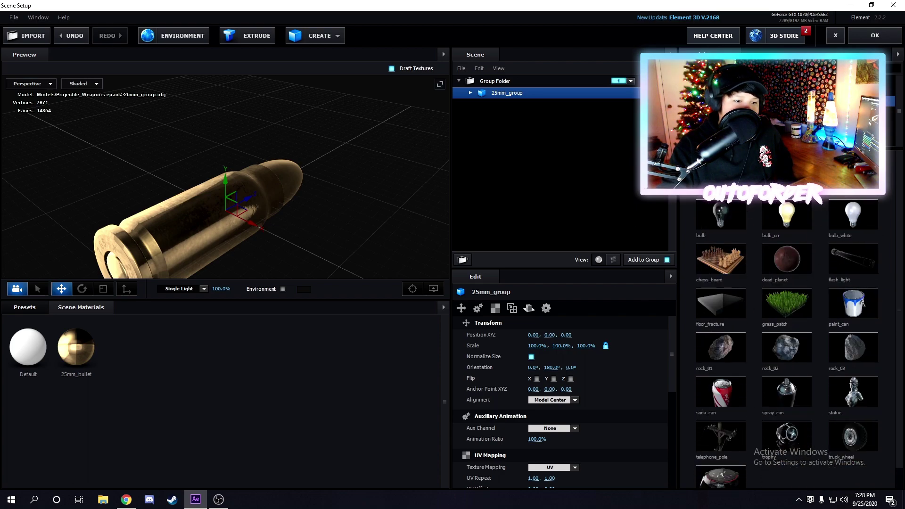
left_click(721, 169)
left_click_drag(377, 260, 400, 192)
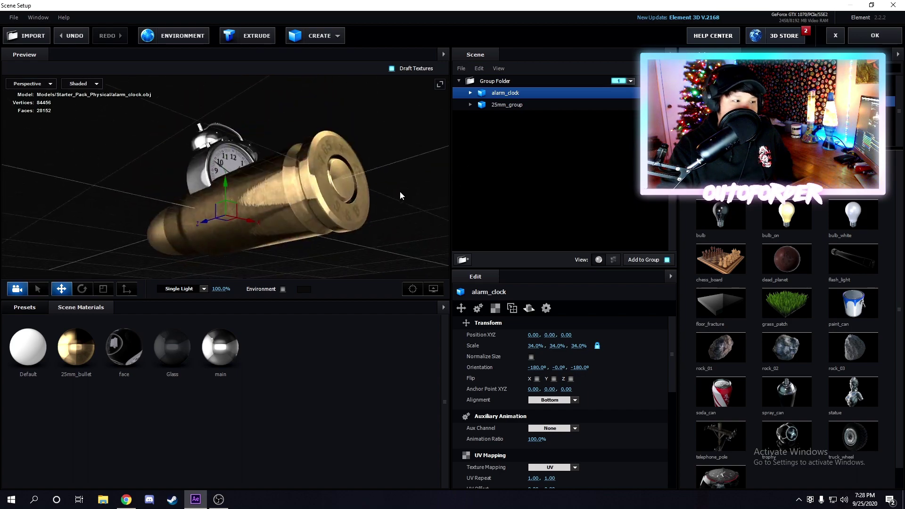
left_click(525, 104)
key("Delete")
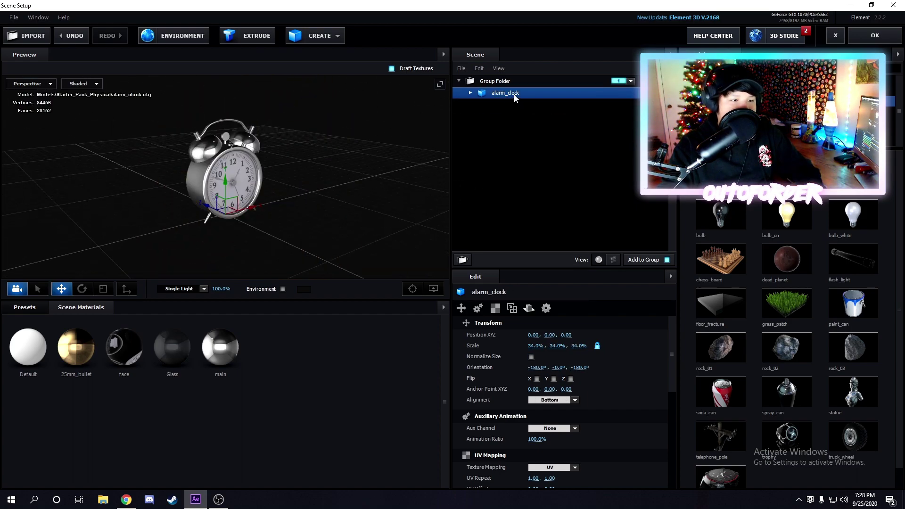
left_click_drag(372, 216, 325, 222)
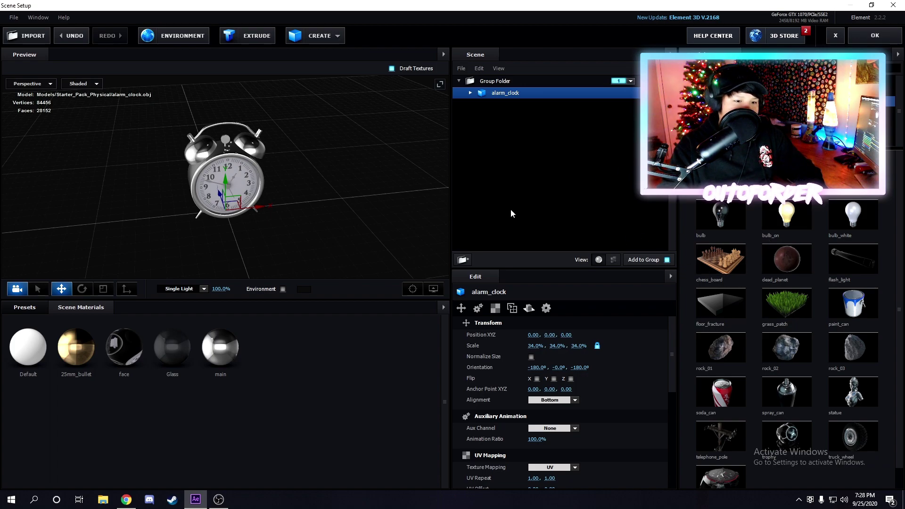
Step: Undo the last scene changes until the alarm_clock model is removed from the Group Folder
scroll(779, 275, "down", 1)
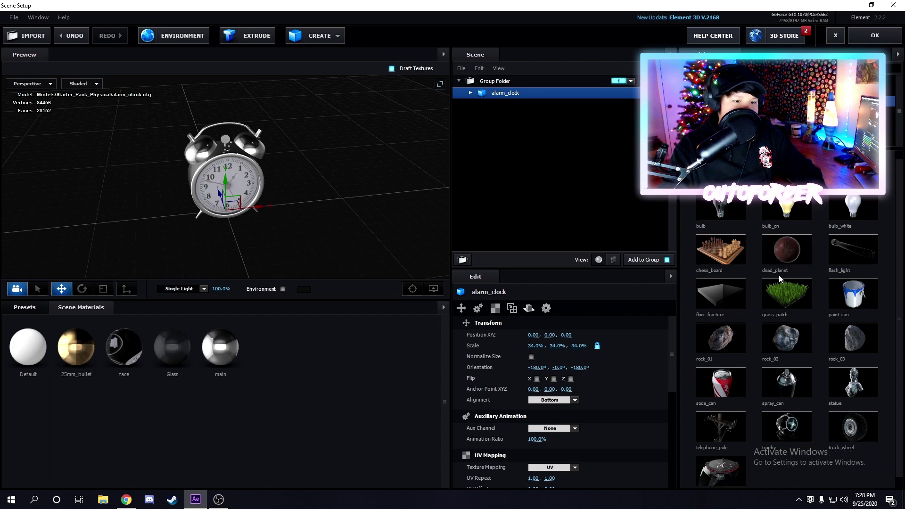
key("ctrl+z")
key("ctrl+z")
key("ctrl+z")
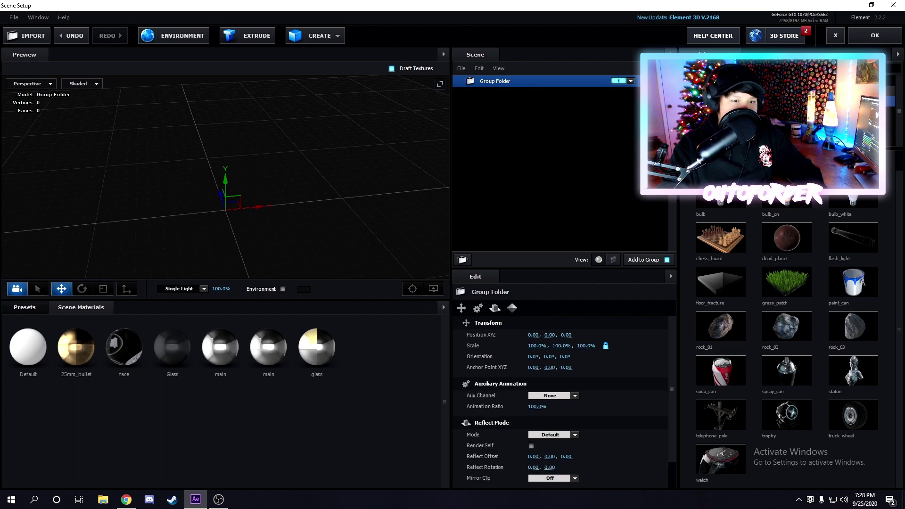
Step: Add the 25mm_group bullet from the Projectile_Weapons collection to the scene and inspect it from other angles
left_click(838, 279)
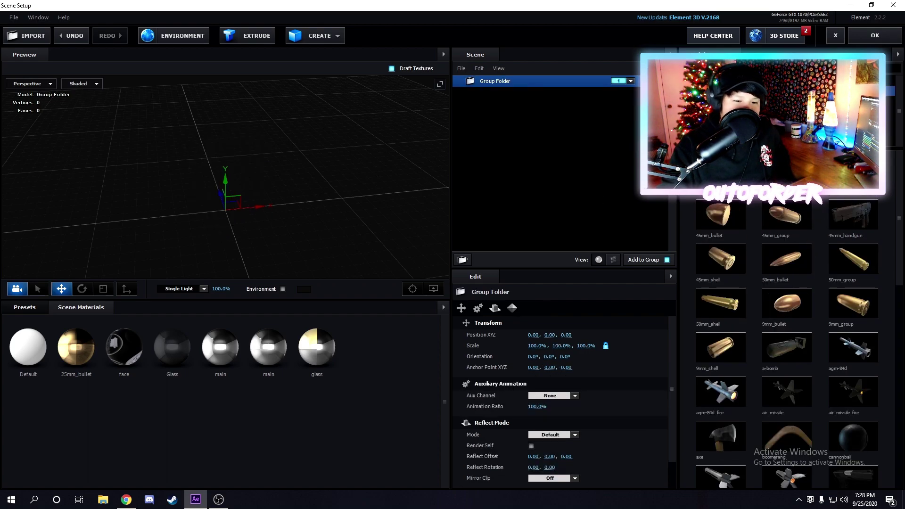
left_click(786, 170)
left_click_drag(399, 222, 361, 238)
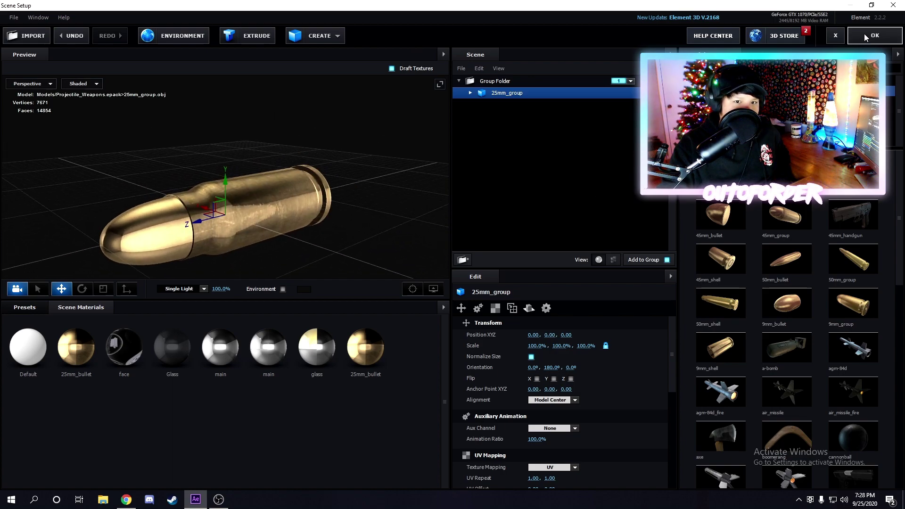
left_click_drag(297, 214, 342, 228)
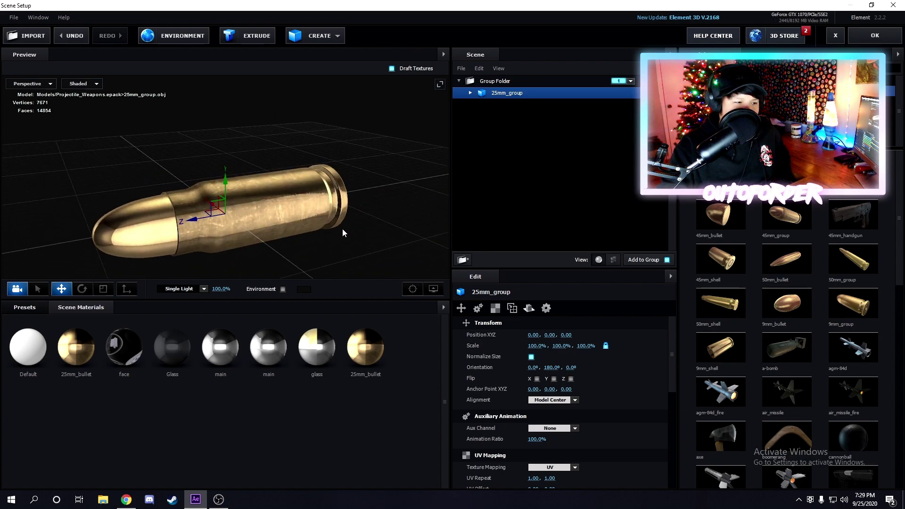
Step: Look through the Pro_Shaders_2 material presets, inspect the bullet again, and accept the scene setup
left_click(27, 309)
double_click(49, 351)
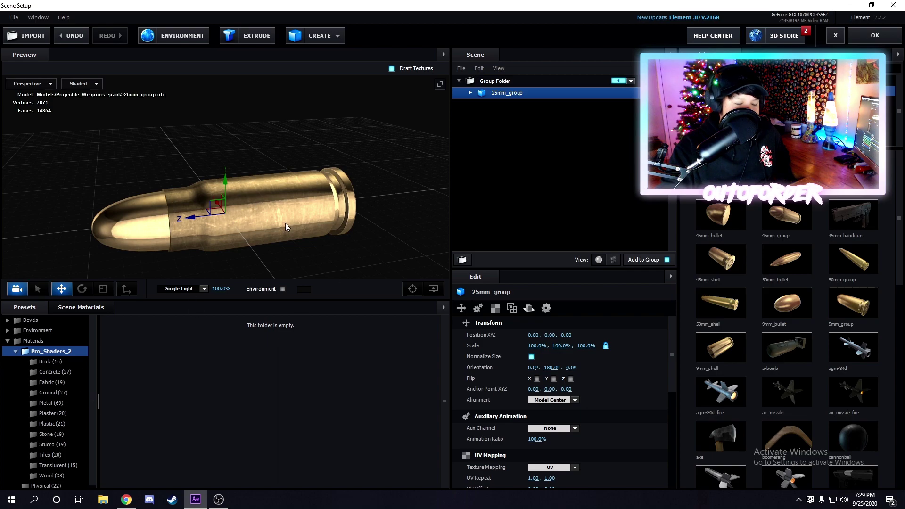
left_click_drag(289, 163, 348, 147)
left_click(868, 43)
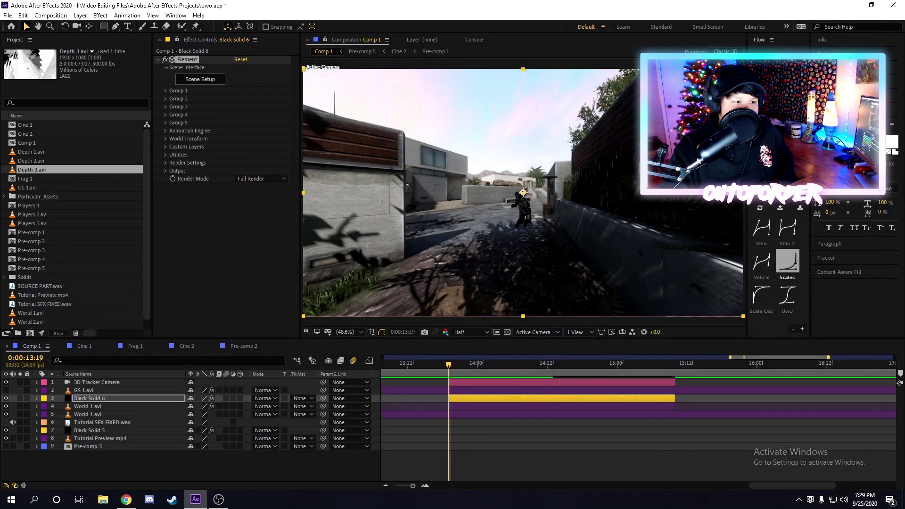
Step: Preview Comp 1 from 0:00:13:12 and move the playhead to 0:00:14:06 to examine the tracked bullet
left_click_drag(453, 365, 407, 376)
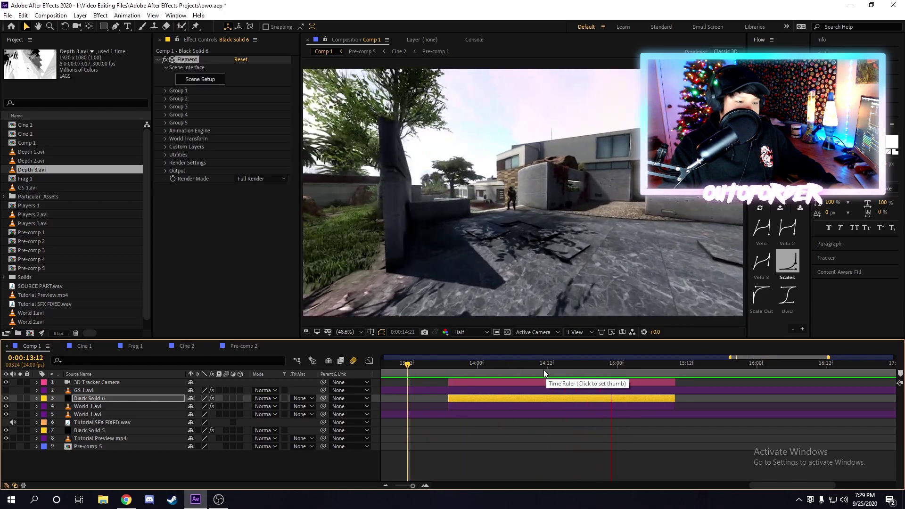
left_click(452, 377)
left_click_drag(503, 374, 512, 375)
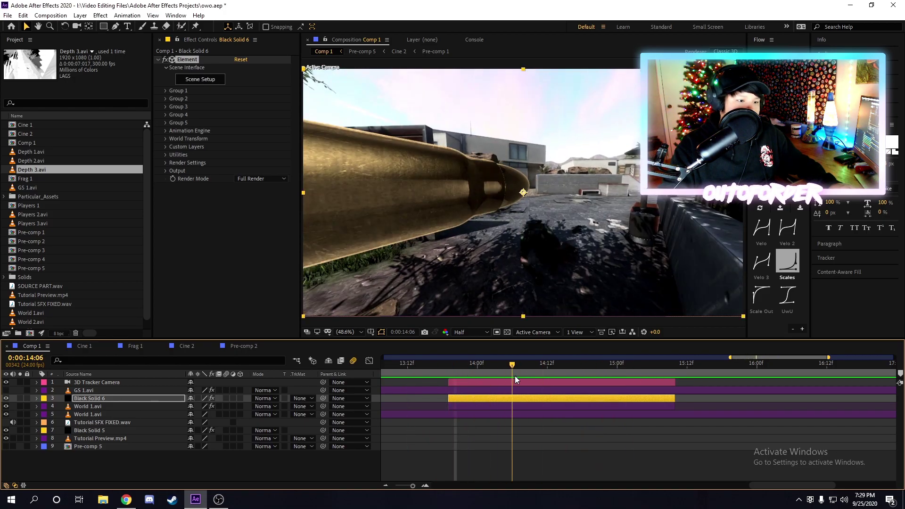
Step: Expand the Particle Replicator and Particle Look settings of the Element effect's Group 1
left_click(166, 90)
left_click(174, 107)
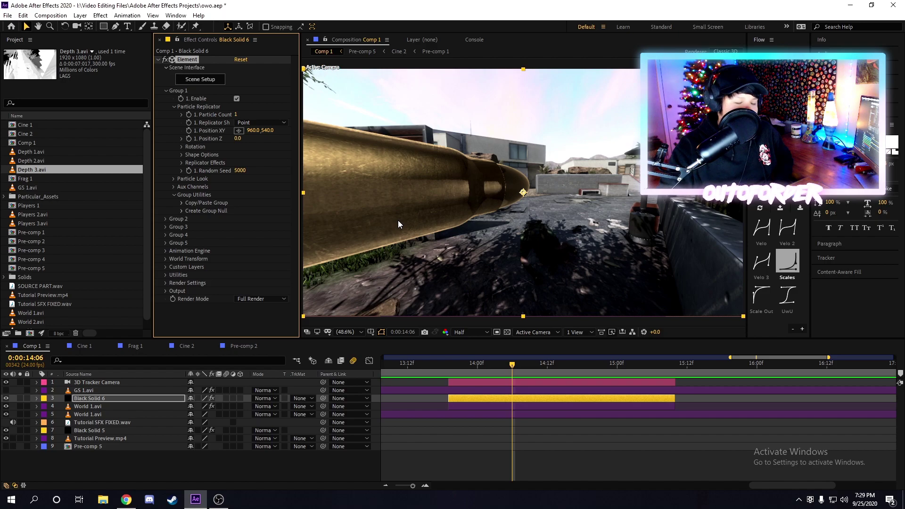
left_click(174, 179)
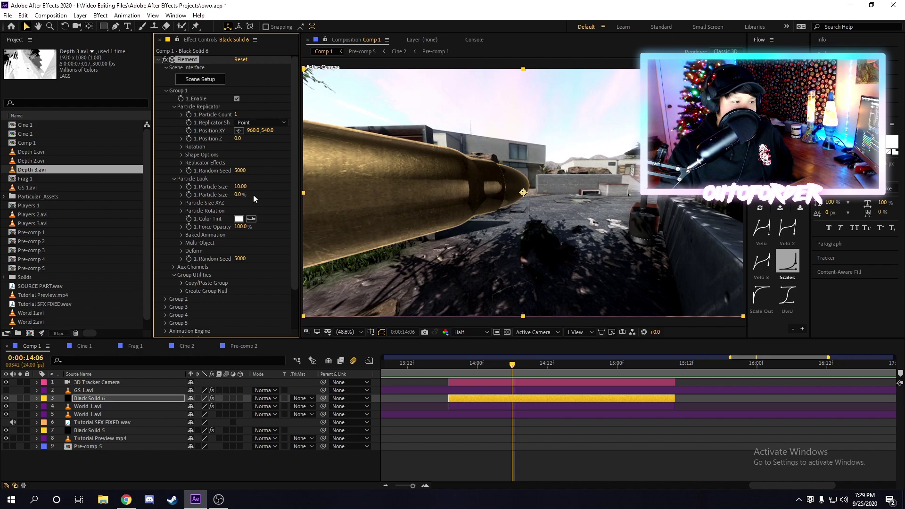
Step: Try reducing Group 1's Particle Size to 6.20 and shifting its particle position
mouse_move(241, 189)
left_mouse_down()
mouse_move(207, 194)
mouse_move(226, 189)
left_mouse_up()
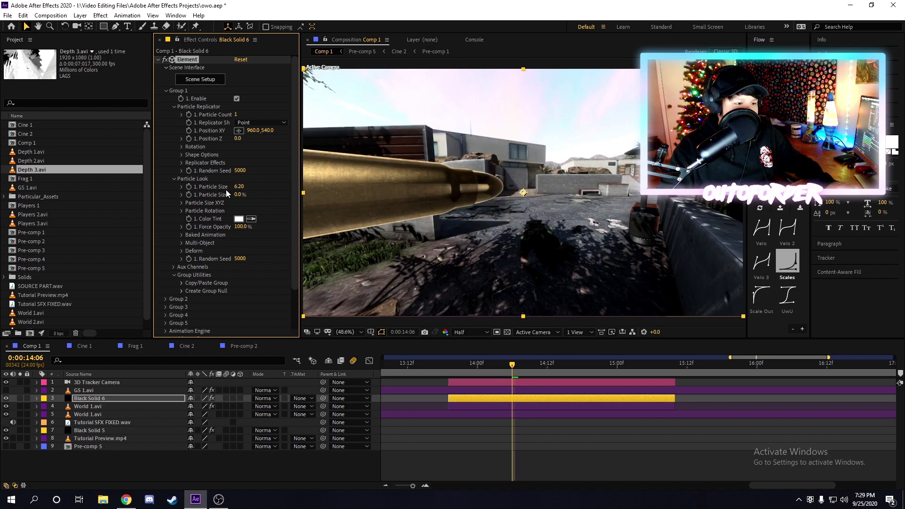
left_click_drag(249, 136, 274, 135)
left_click_drag(201, 130, 254, 132)
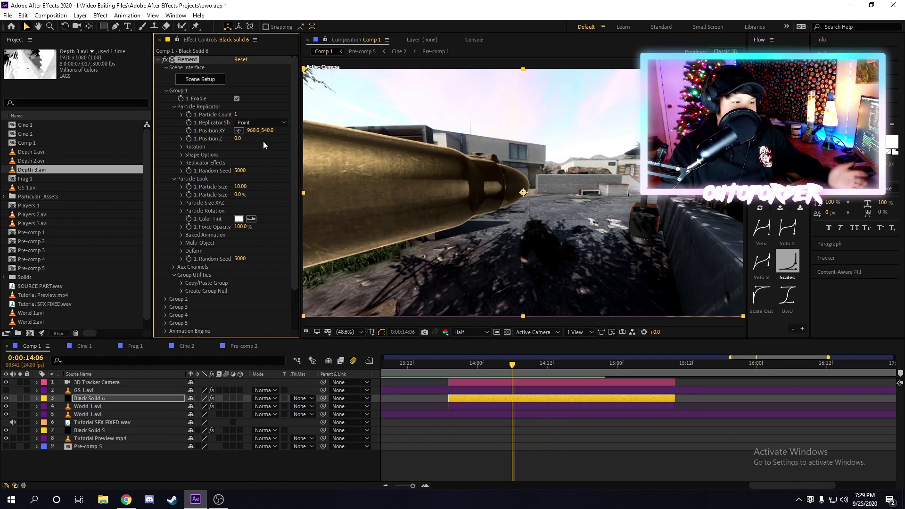
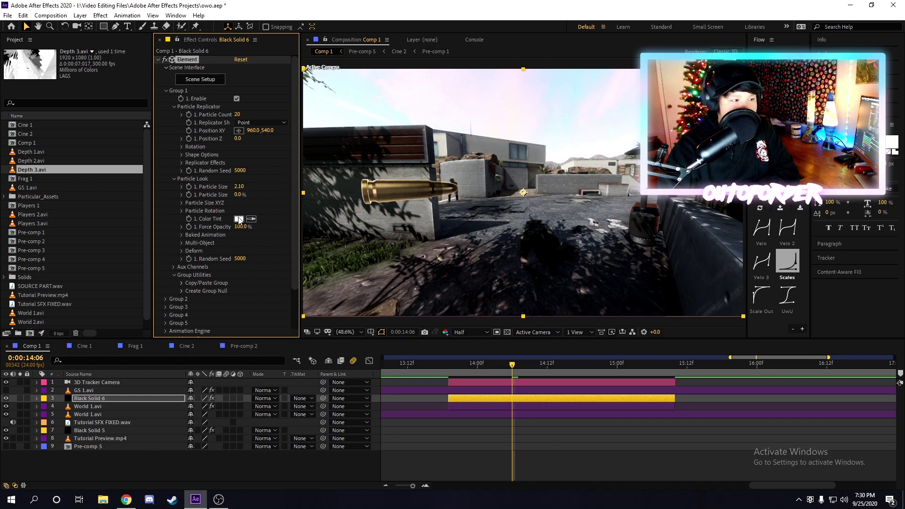
Step: Enable Multi-Object for Group 1 in the Particle Look settings and look over its options
scroll(212, 222, "down", 1)
left_click(183, 217)
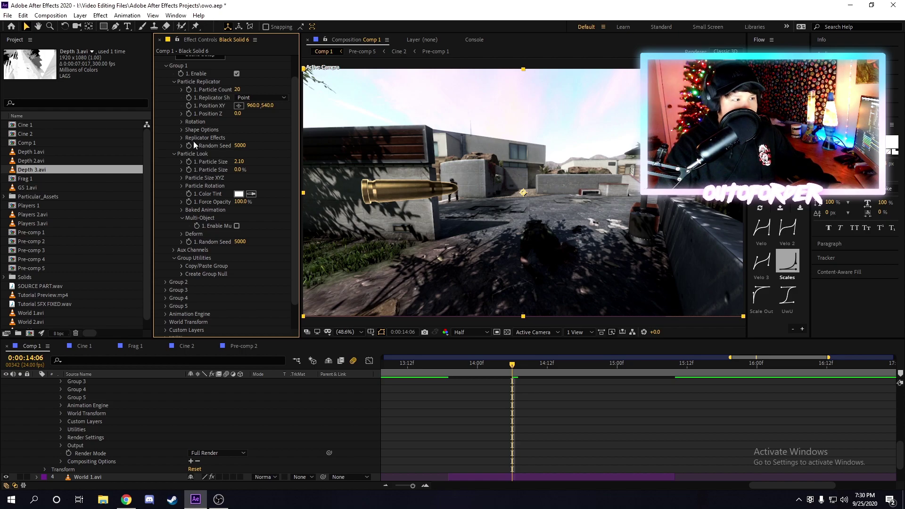
left_click(236, 226)
scroll(245, 241, "down", 4)
scroll(266, 229, "down", 1)
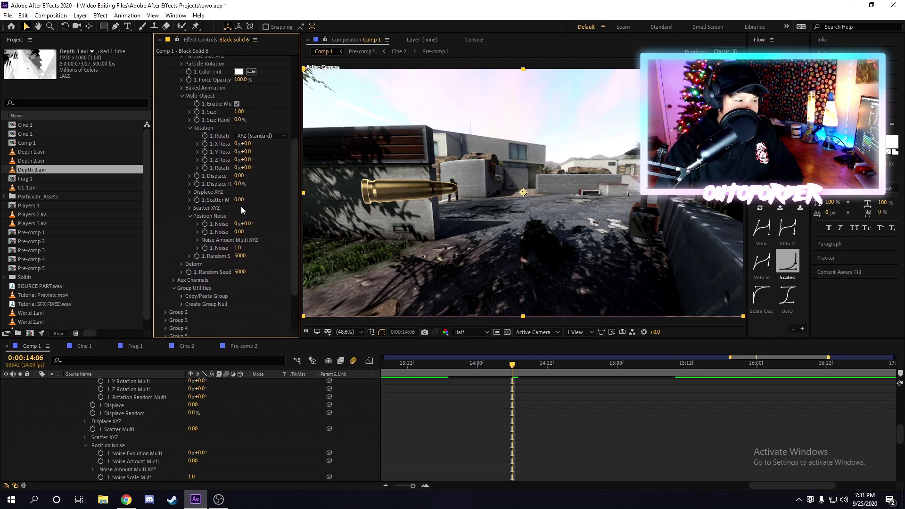
Step: Scatter the bullets with Multi-Object Scatter XYZ values of X 38.54, Y 27.52 and Z 32.23, checking them at 0:00:14:01
left_click(190, 208)
left_click_drag(238, 215, 659, 214)
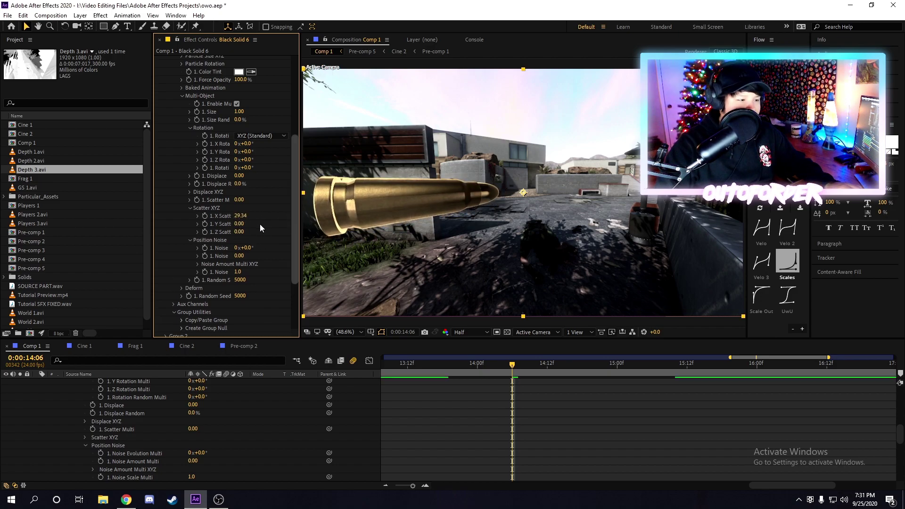
key("ctrl+z")
left_click_drag(255, 225, 339, 224)
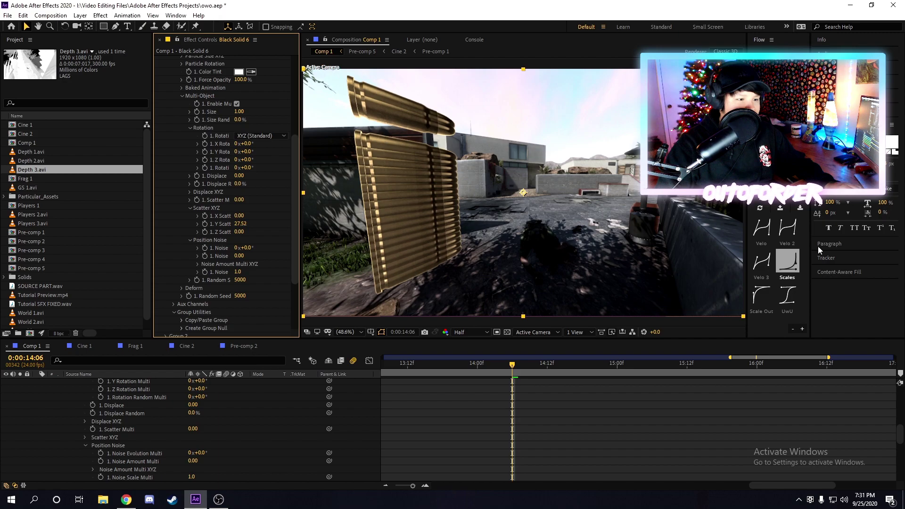
left_click_drag(239, 231, 565, 203)
left_click_drag(240, 213, 424, 213)
left_click_drag(447, 368, 483, 366)
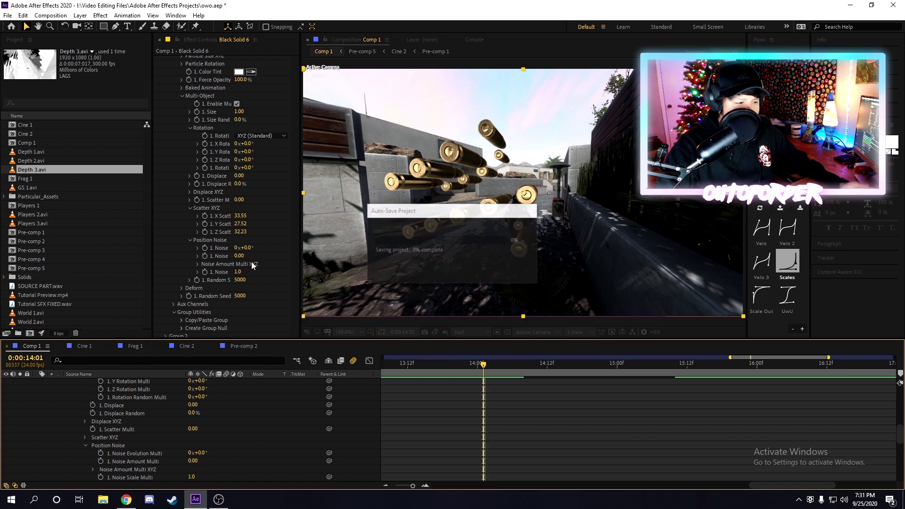
left_click_drag(240, 216, 469, 208)
Step: Try and undo a Displace of 7.51, and set Multi-Object rotation to X 3x+148°, Y 1x+54°, Z 0x+294° and Rotation Random 9x+318°
left_click_drag(240, 175, 577, 179)
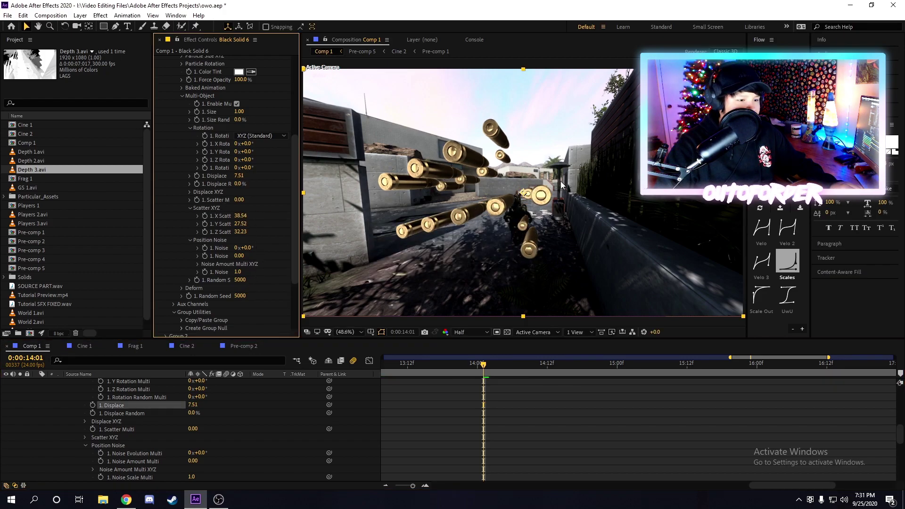
key("ctrl+z")
left_click_drag(246, 168, 315, 143)
left_click_drag(252, 151, 406, 150)
left_click_drag(241, 159, 342, 159)
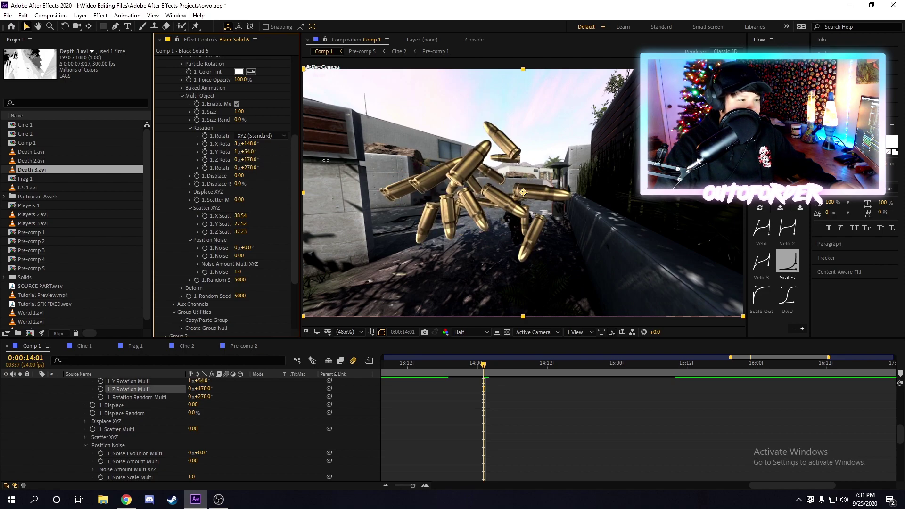
left_click_drag(249, 167, 754, 172)
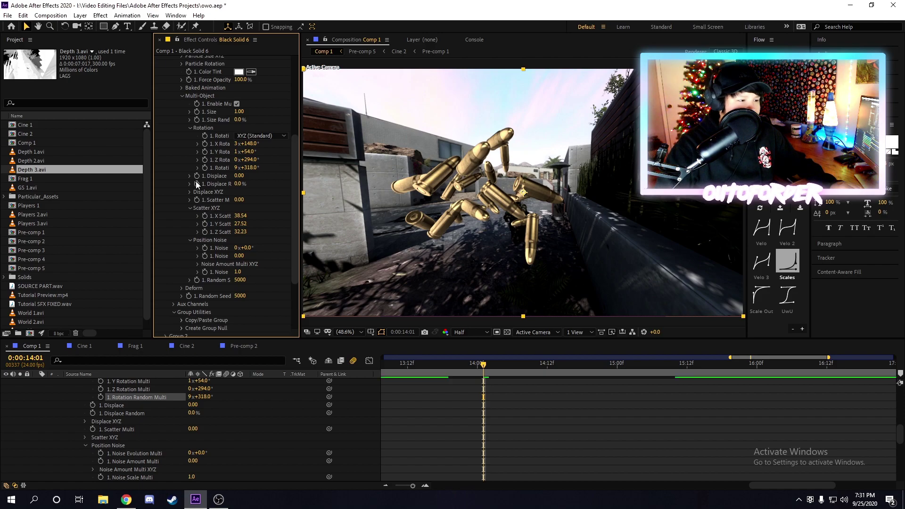
Step: Widen the Multi-Object scatter to X 72.29, Y 58.08 and Z 74.04, and check the bullets at 0:00:14:04
left_click_drag(241, 231, 358, 231)
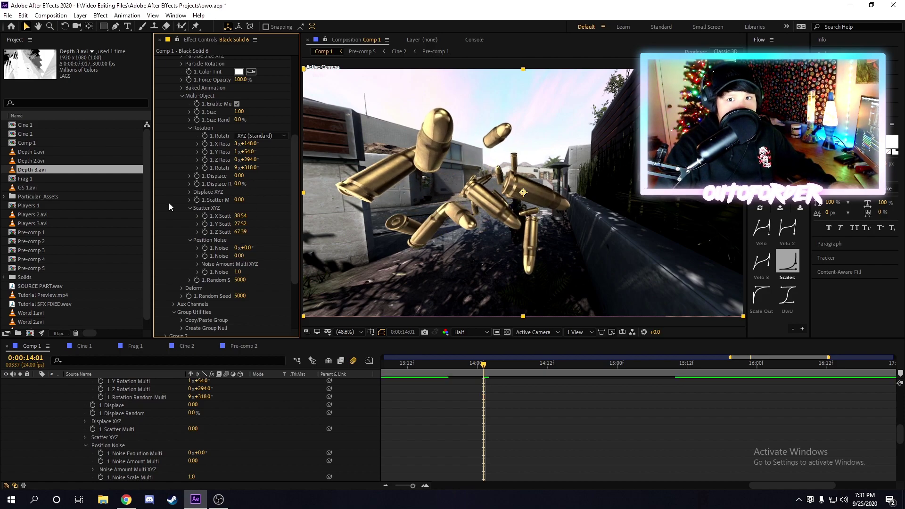
left_click_drag(241, 215, 354, 215)
left_click_drag(241, 224, 342, 236)
left_click_drag(240, 231, 262, 232)
left_click(442, 364)
left_click_drag(434, 369, 500, 374)
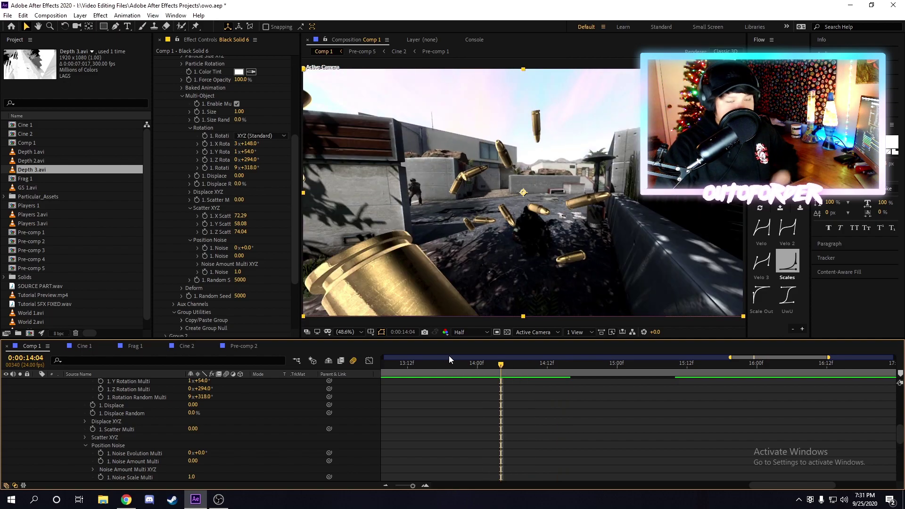
Step: Assign layer 4, World 1.avi, as Layer 1 in the Element effect's Custom Texture Maps
left_click(171, 112)
left_click(173, 106)
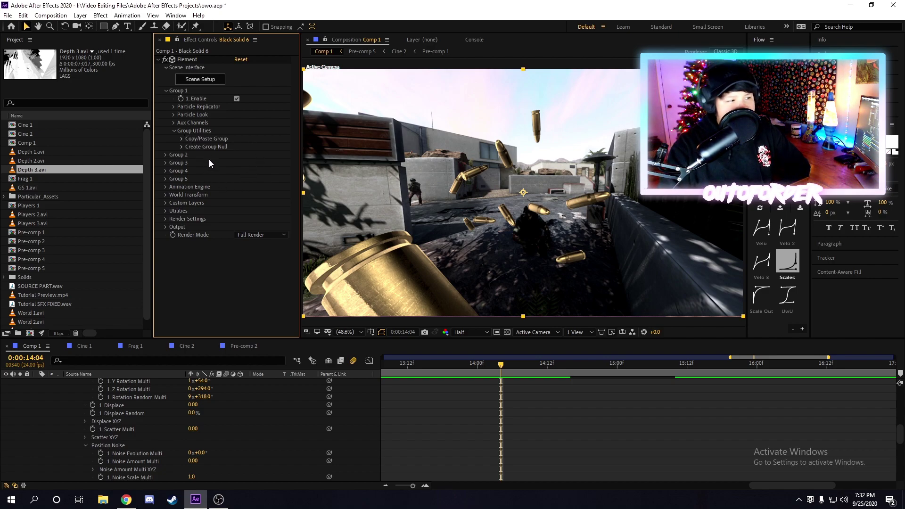
left_click(165, 202)
left_click(174, 218)
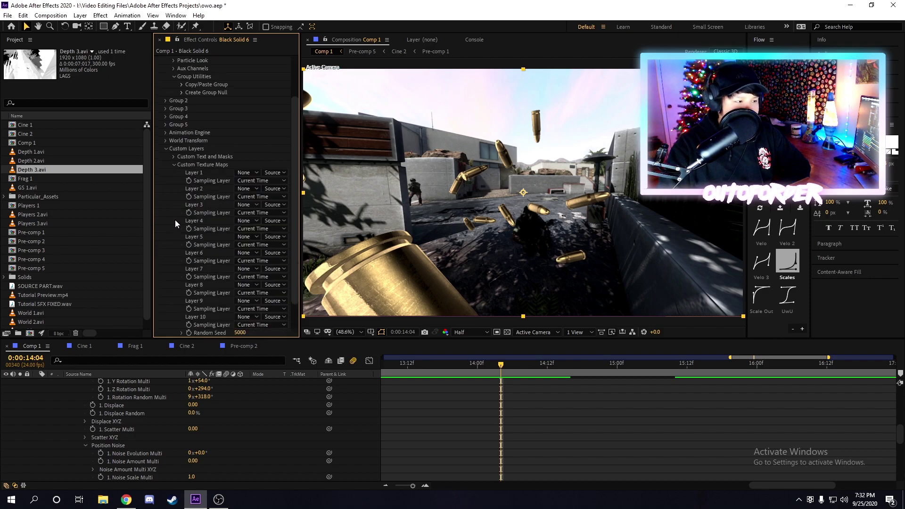
left_click(244, 173)
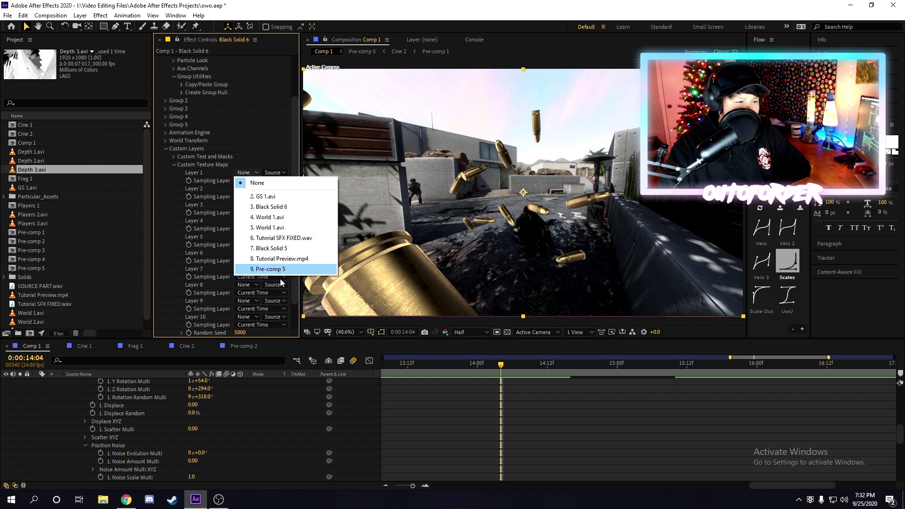
left_click(279, 219)
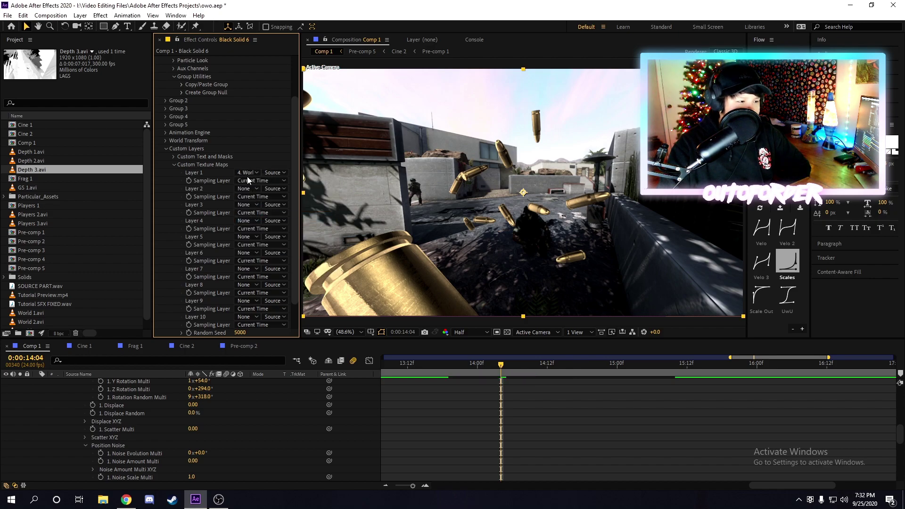
left_click(174, 164)
left_click(166, 203)
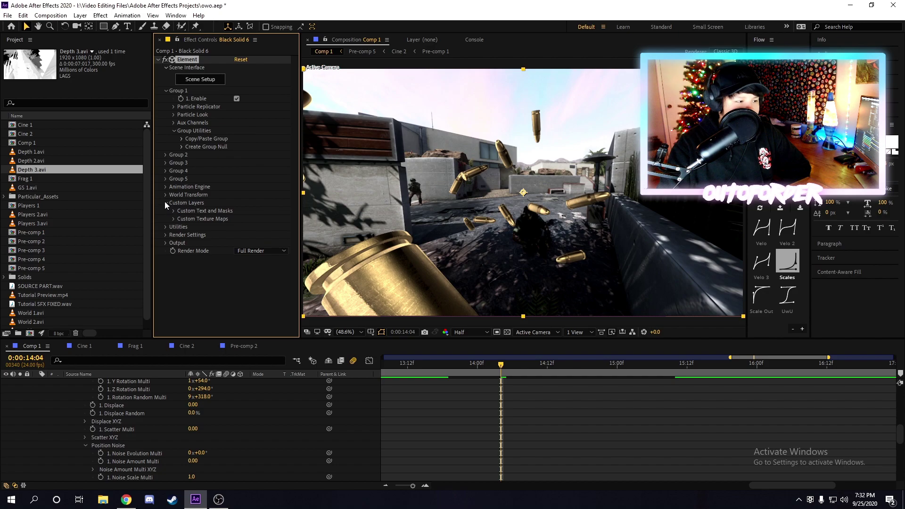
Step: Set the Physical Environment's Override Layer in the Render Settings to layer 4, World 1.avi
left_click(165, 219)
left_click(174, 227)
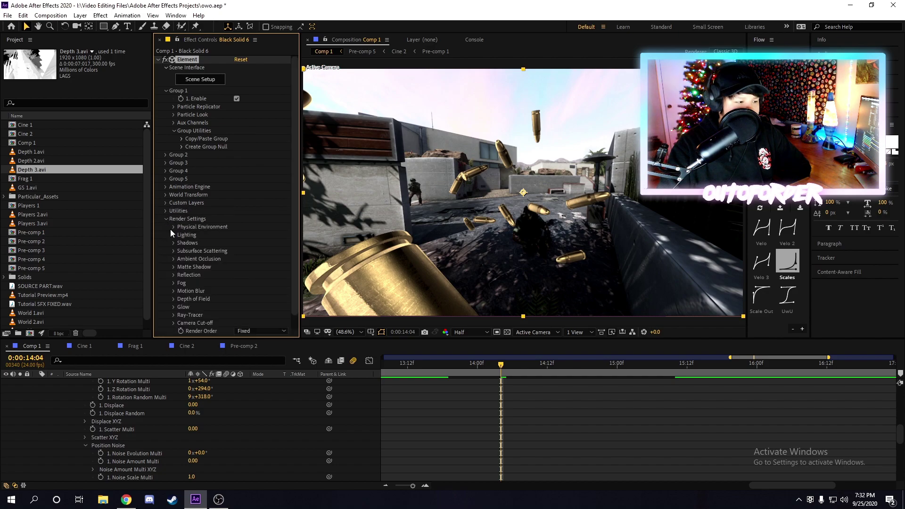
scroll(245, 255, "down", 1)
left_click(249, 245)
left_click(267, 290)
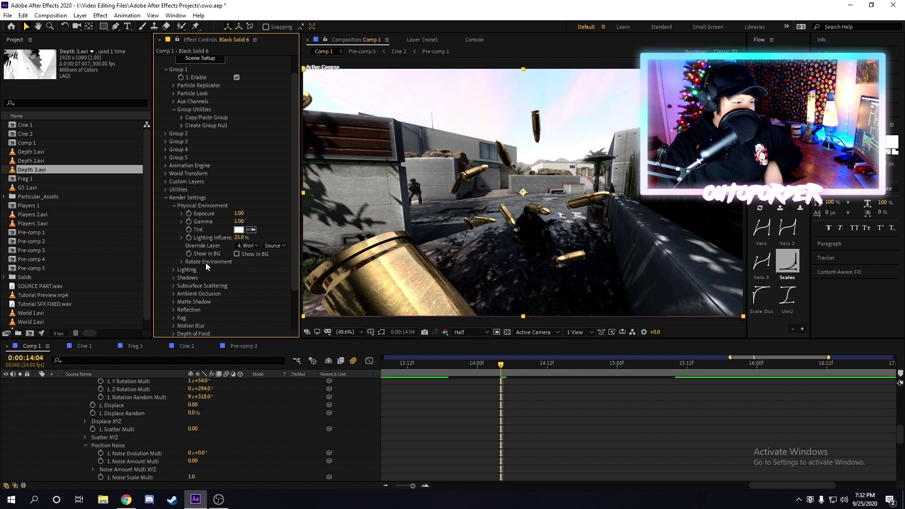
Step: Compare the Cinema and 360 presets for Add Lighting in the Element Render Settings and keep Cinema
left_click(173, 269)
scroll(222, 278, "down", 1)
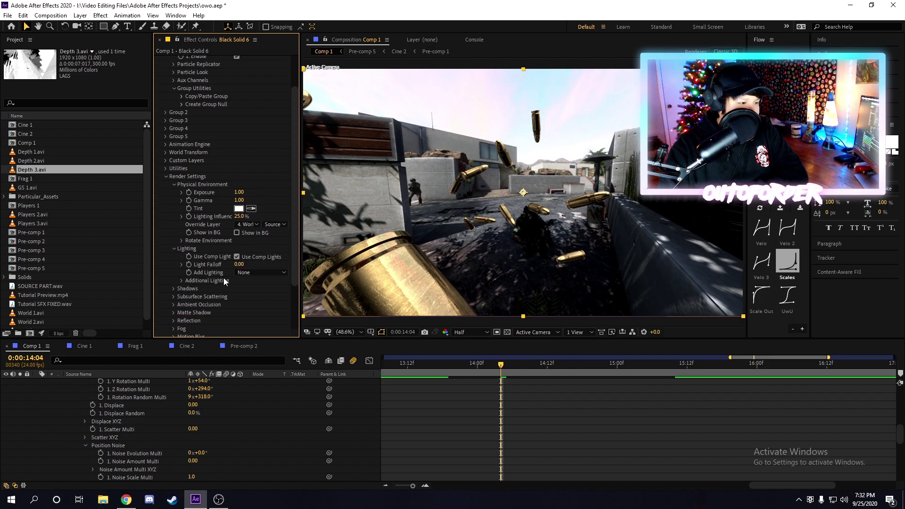
left_click(273, 275)
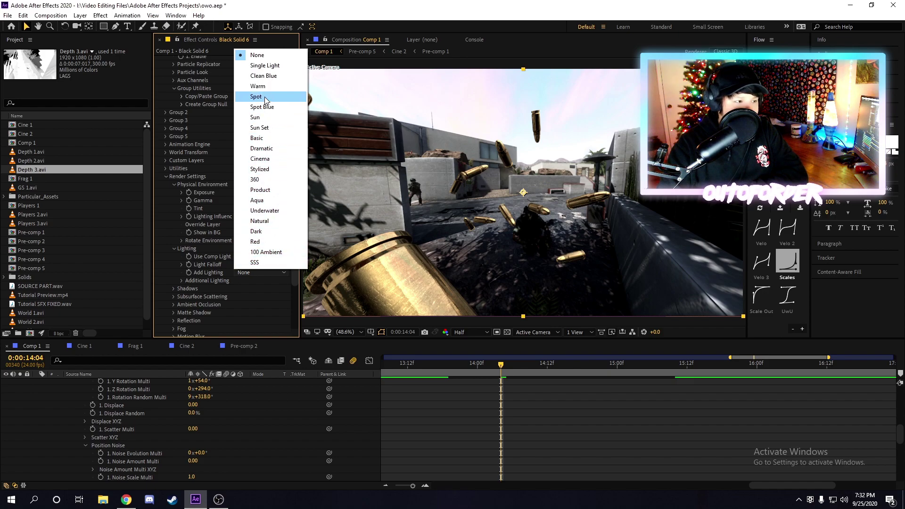
left_click(264, 159)
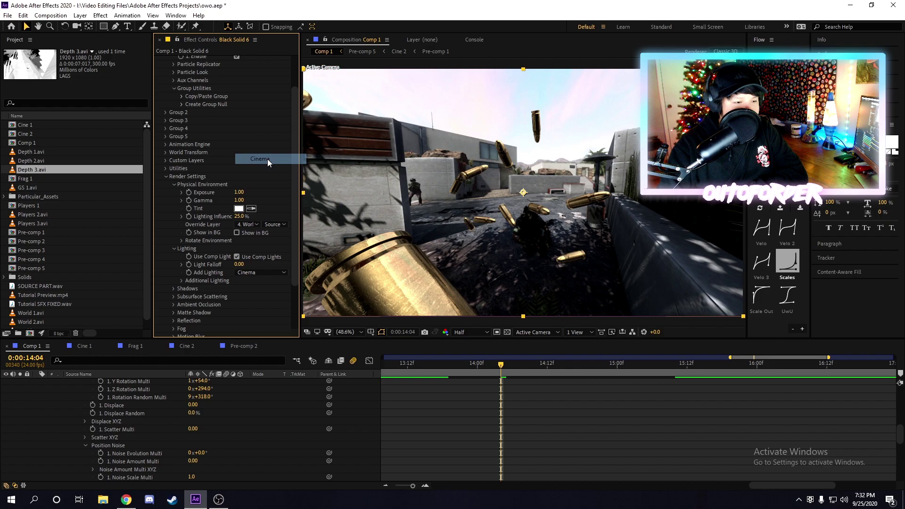
left_click(275, 274)
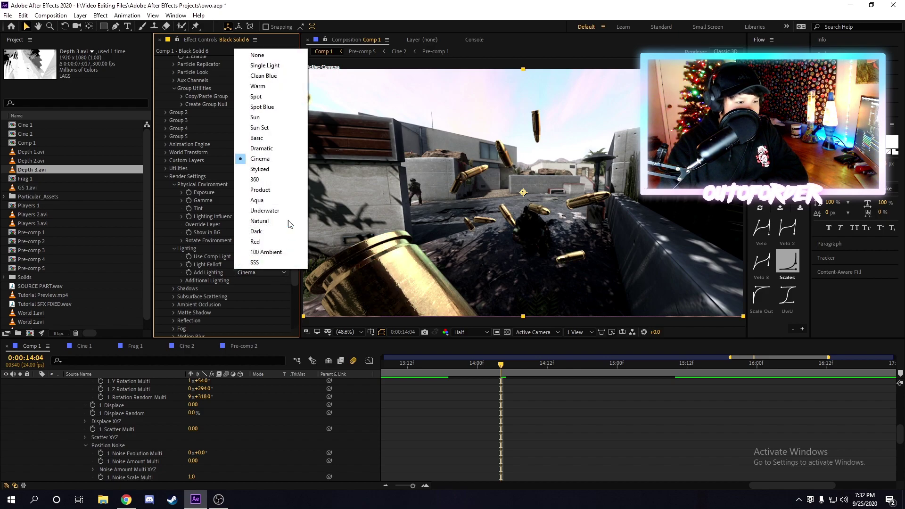
left_click(279, 178)
left_click(282, 271)
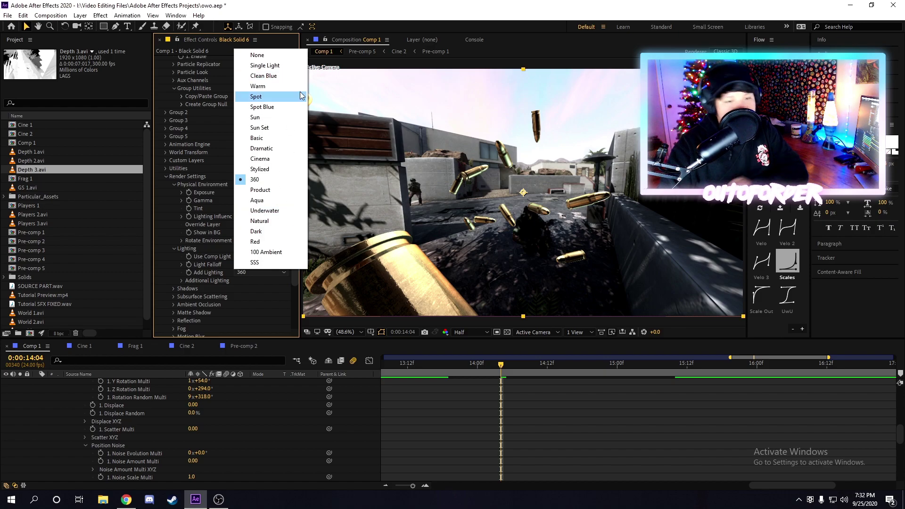
left_click(274, 158)
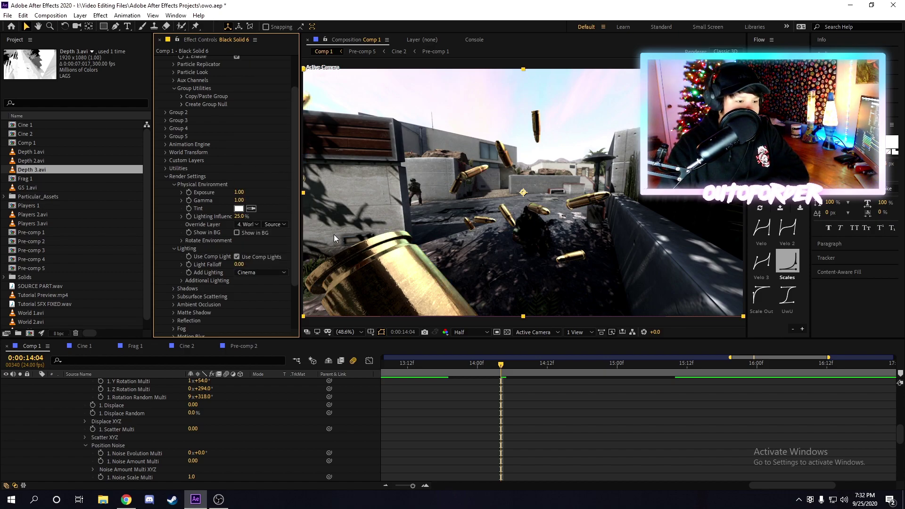
Step: Enable Ambient Occlusion in the Render Settings and set SSAO Intensity to 9.7 and SSAO Radius to 10.0
left_click(175, 185)
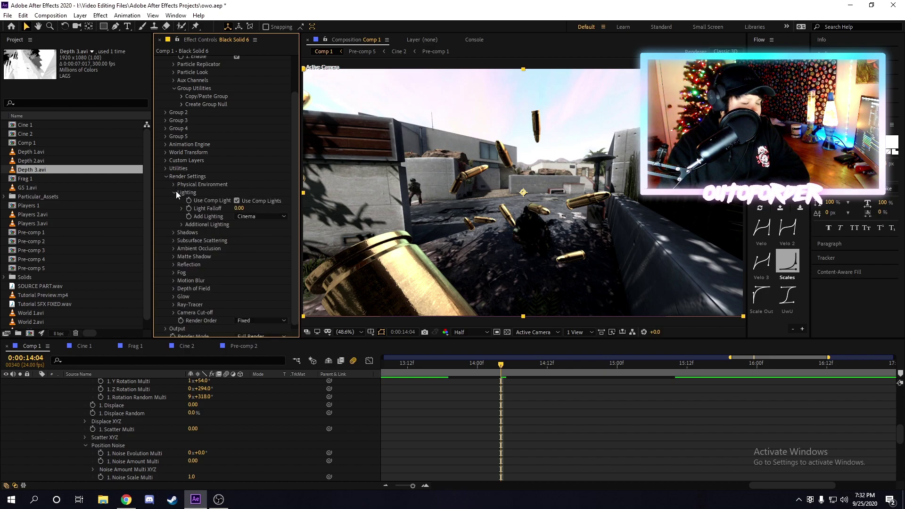
left_click(176, 190)
left_click(173, 244)
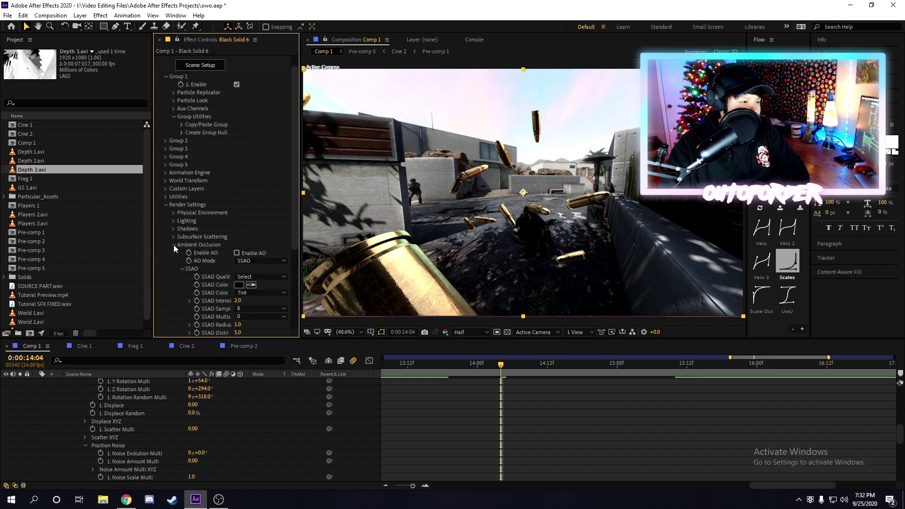
scroll(174, 244, "down", 2)
left_click(237, 220)
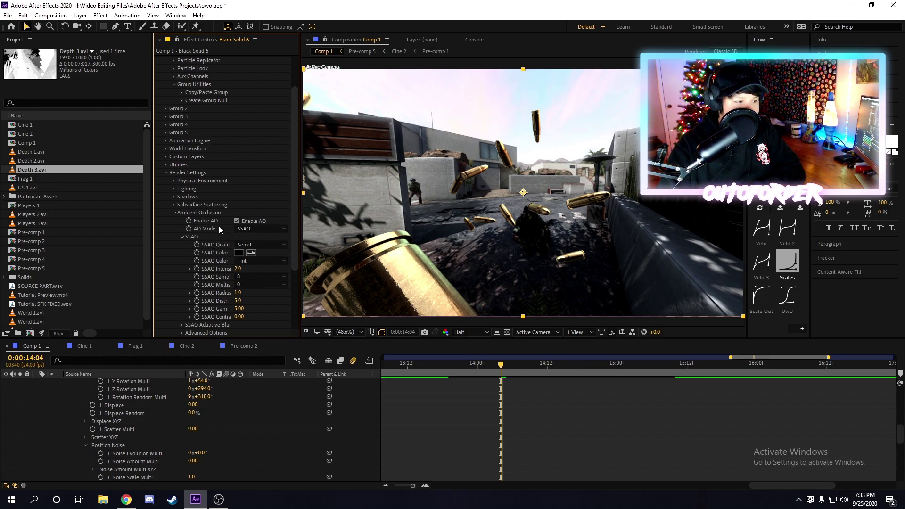
scroll(218, 223, "down", 1)
mouse_move(238, 247)
left_mouse_down()
mouse_move(295, 251)
mouse_move(251, 250)
left_mouse_up()
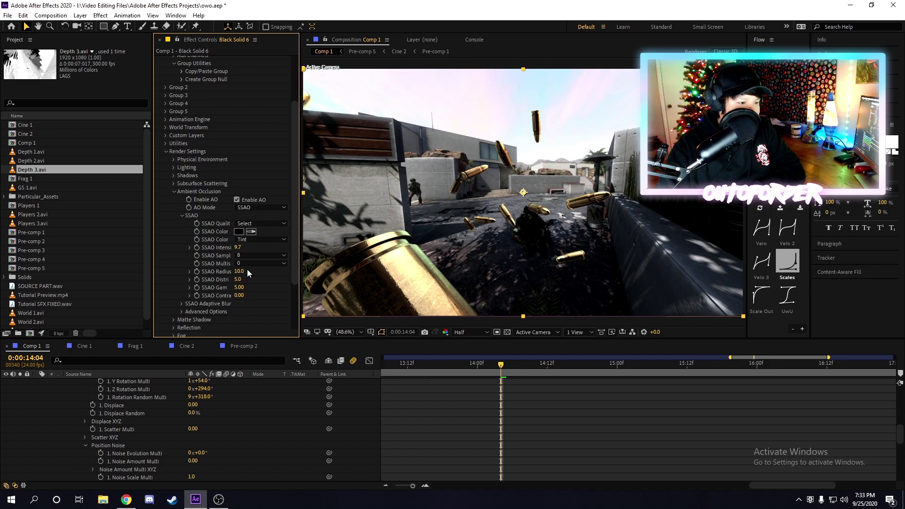
Step: Check the Depth of Field and Lighting settings, and collapse the Render Settings and Black Solid 6's layer properties
left_click(174, 192)
left_click(172, 286)
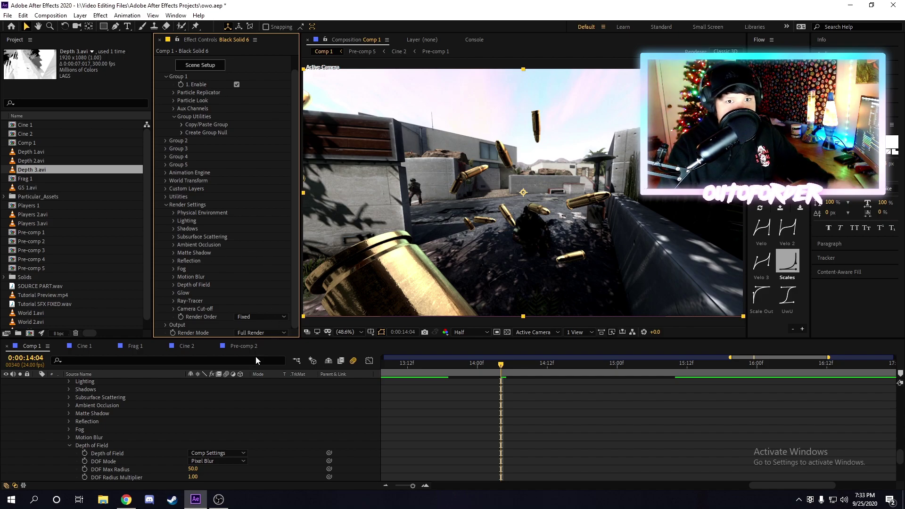
scroll(66, 410, "up", 15)
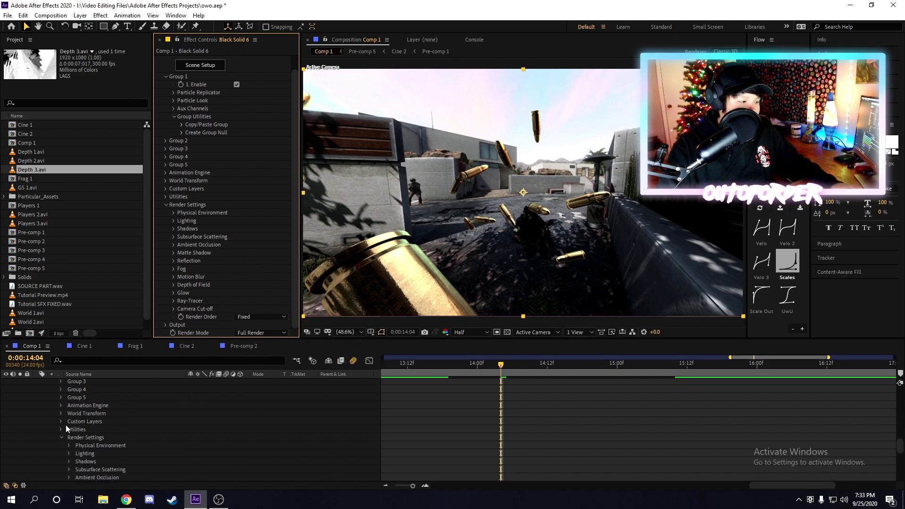
scroll(44, 406, "up", 10)
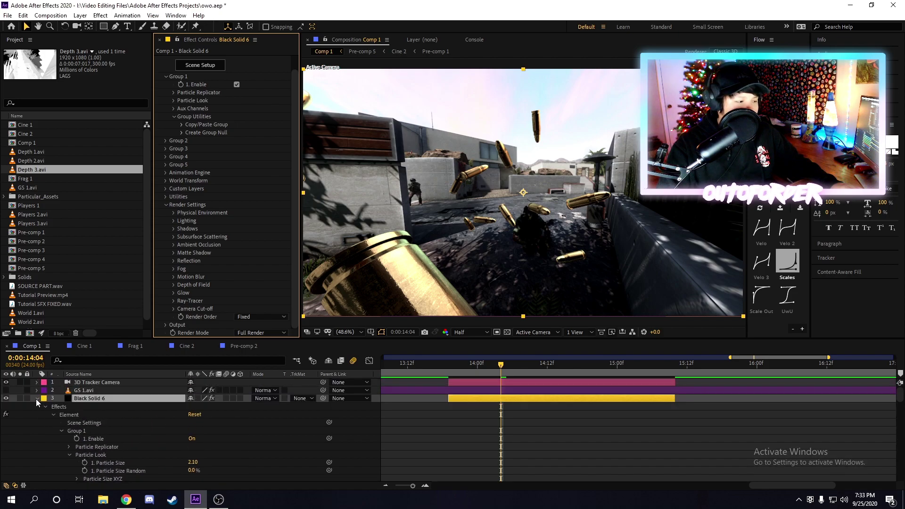
left_click(36, 398)
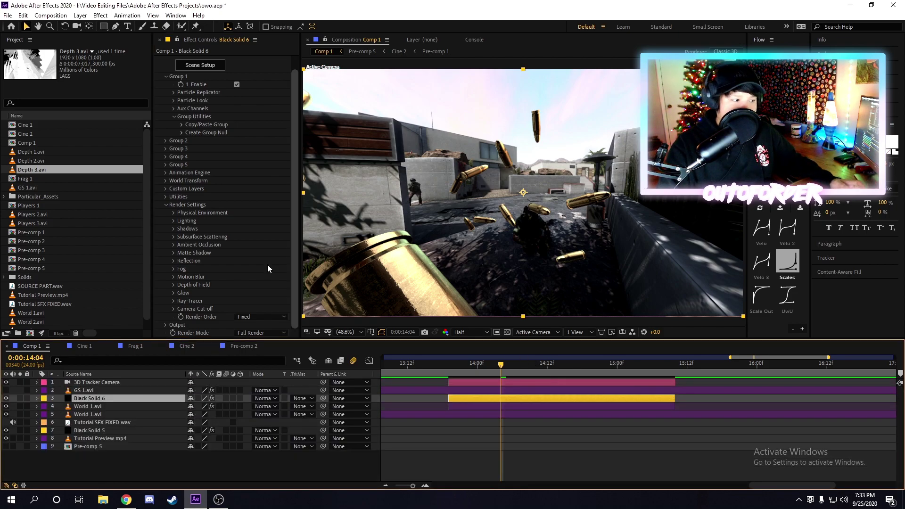
left_click(173, 221)
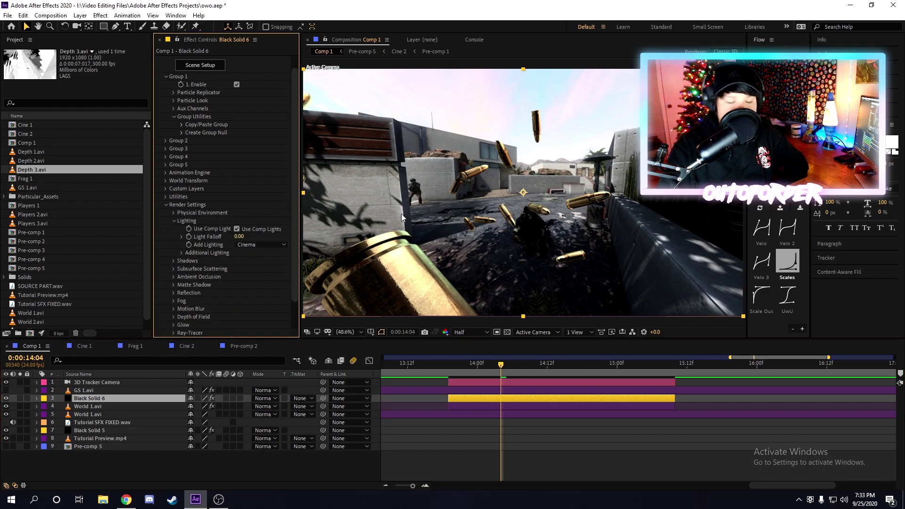
left_click(165, 204)
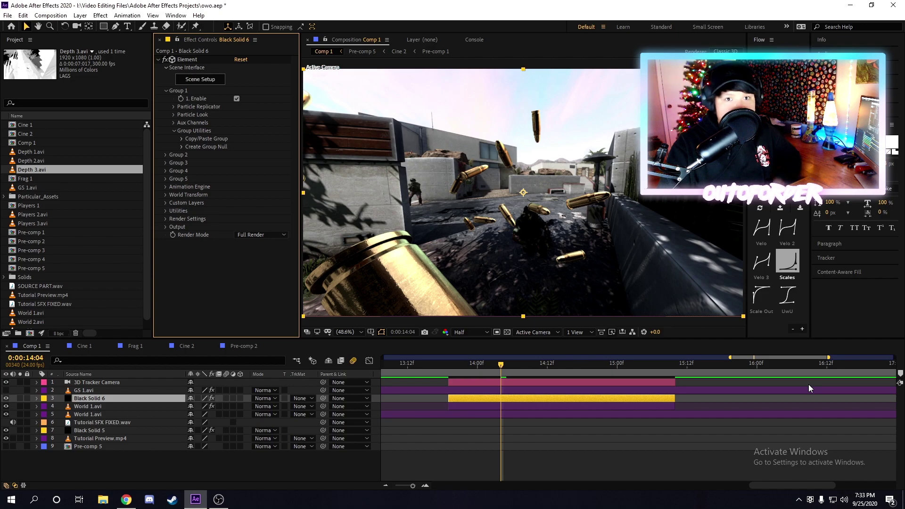
Step: Preview the bullets from 0:00:13:19 and examine their tracking and lighting frame by frame up to 0:00:14:11
left_click(449, 370)
key("space")
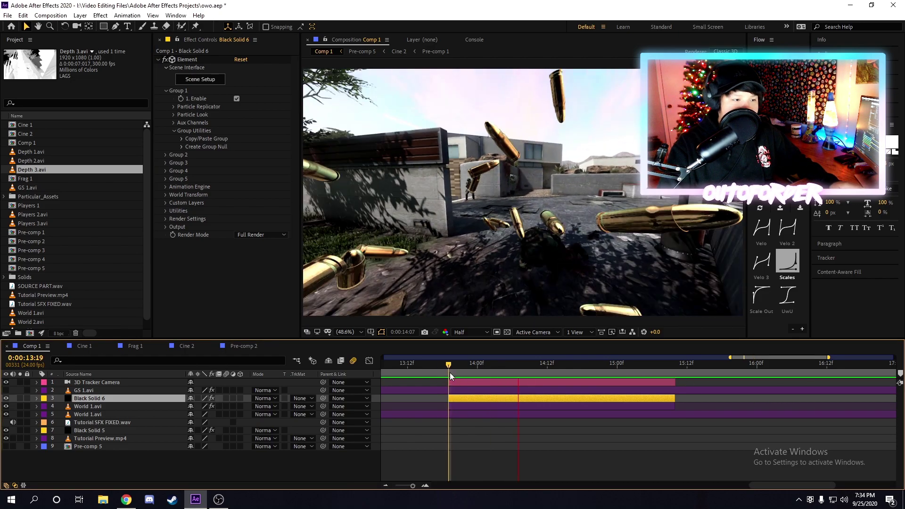
mouse_move(549, 369)
left_mouse_down()
mouse_move(528, 368)
mouse_move(536, 368)
left_mouse_up()
key("Page_Up")
key("Page_Up")
key("Page_Up")
key("Page_Up")
key("Page_Up")
key("Page_Up")
key("Page_Up")
key("Page_Up")
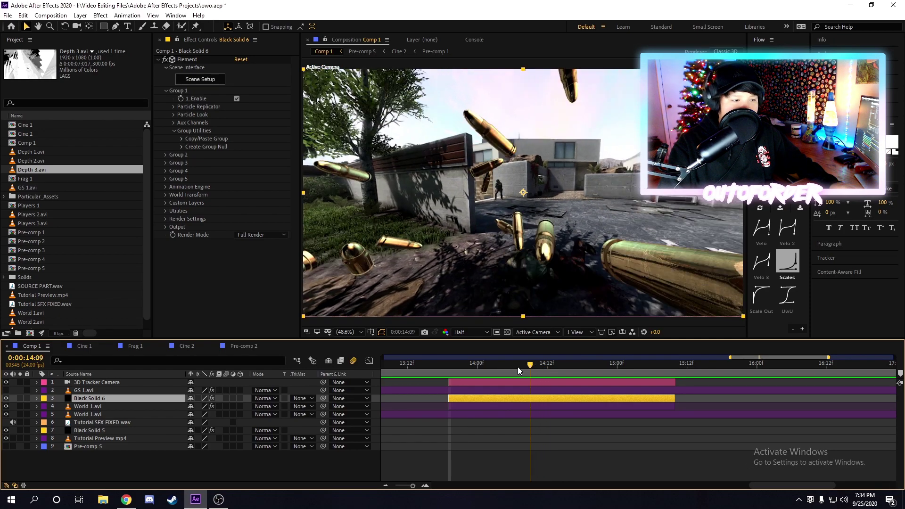
left_click(540, 367)
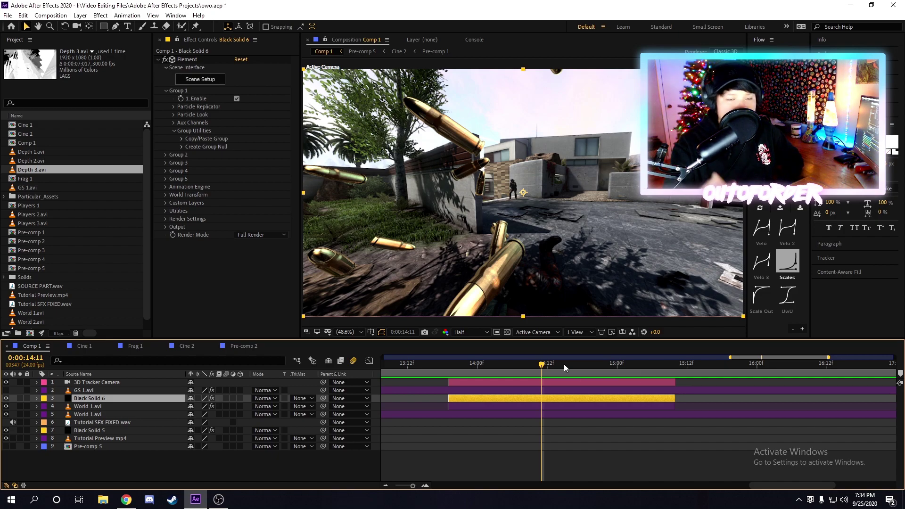
left_click_drag(599, 367, 486, 364)
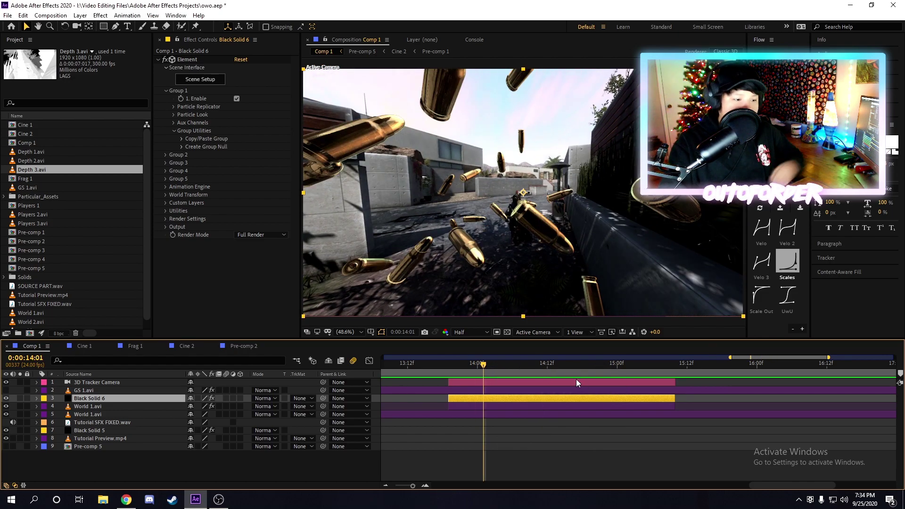
Step: Turn on the visibility of the GS 1.avi gun layer and check it against the bullets up to 0:00:14:10
key("minus")
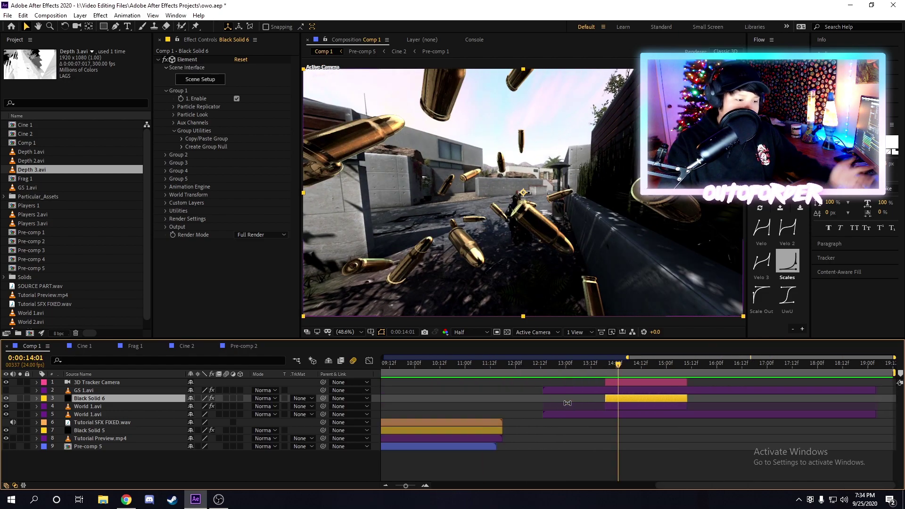
left_click(638, 367)
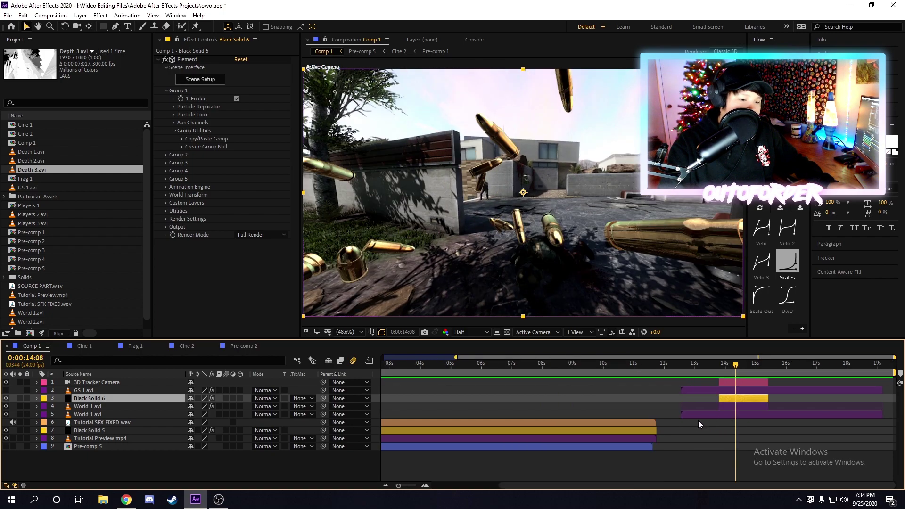
key("equal")
left_click(611, 367)
left_click_drag(611, 367, 568, 400)
left_click(6, 390)
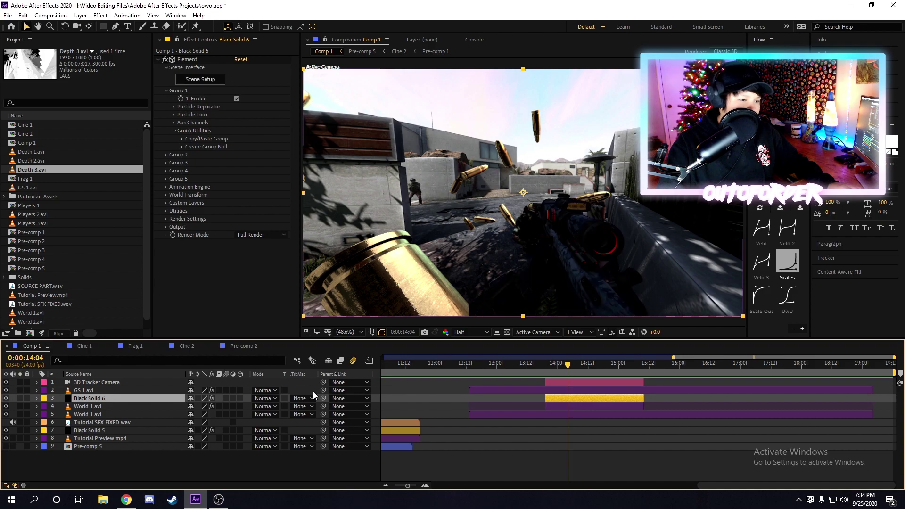
left_click(532, 366)
left_click_drag(555, 370, 584, 374)
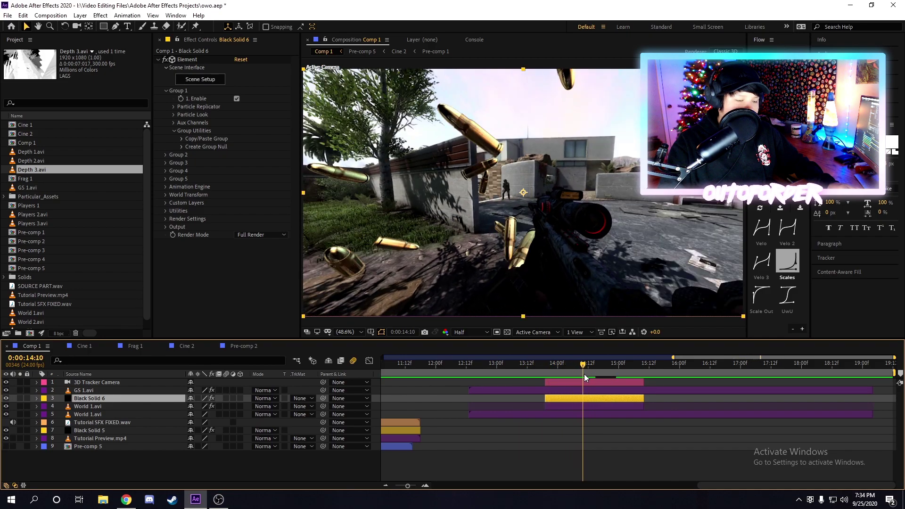
Step: Try Black Solid 6 above GS 1.avi, preview from 0:00:13:10, and move it back below GS 1.avi
left_click_drag(122, 397, 131, 390)
left_click(521, 364)
key("space")
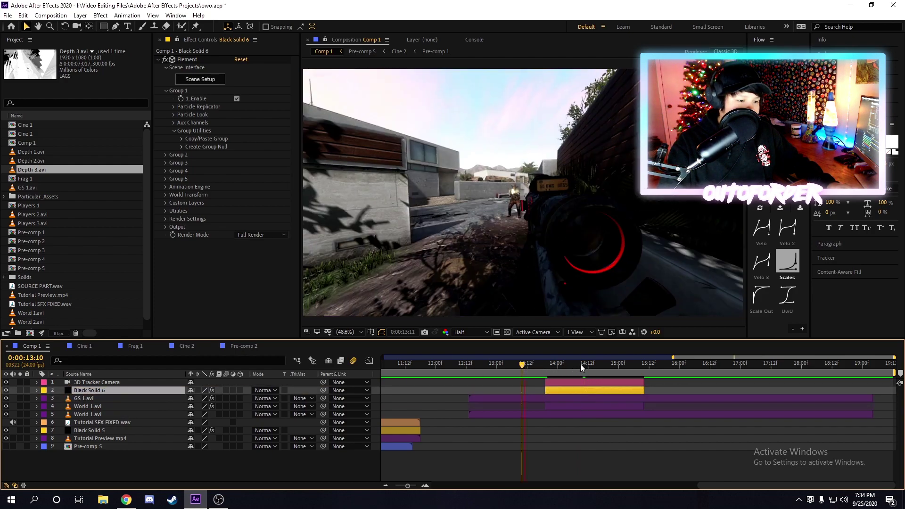
left_click(561, 365)
mouse_move(561, 366)
left_mouse_down()
mouse_move(583, 366)
mouse_move(570, 366)
left_mouse_up()
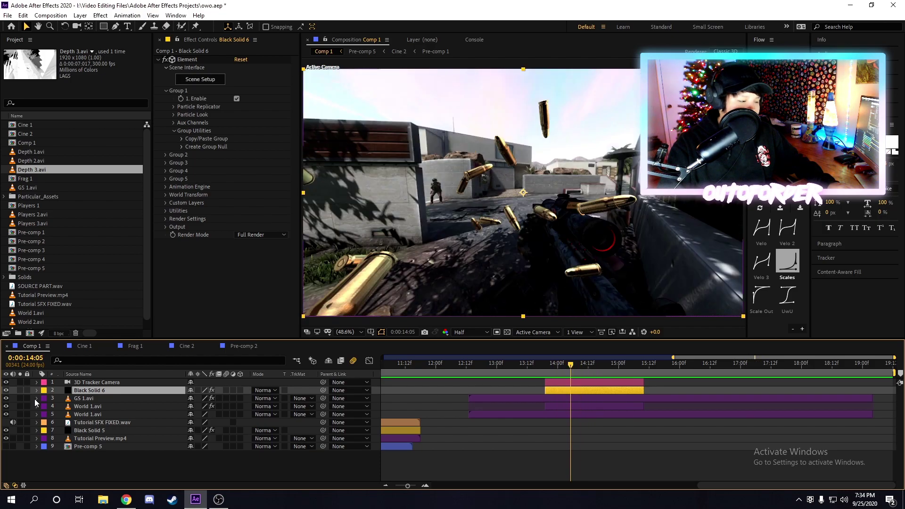
left_click_drag(94, 390, 87, 398)
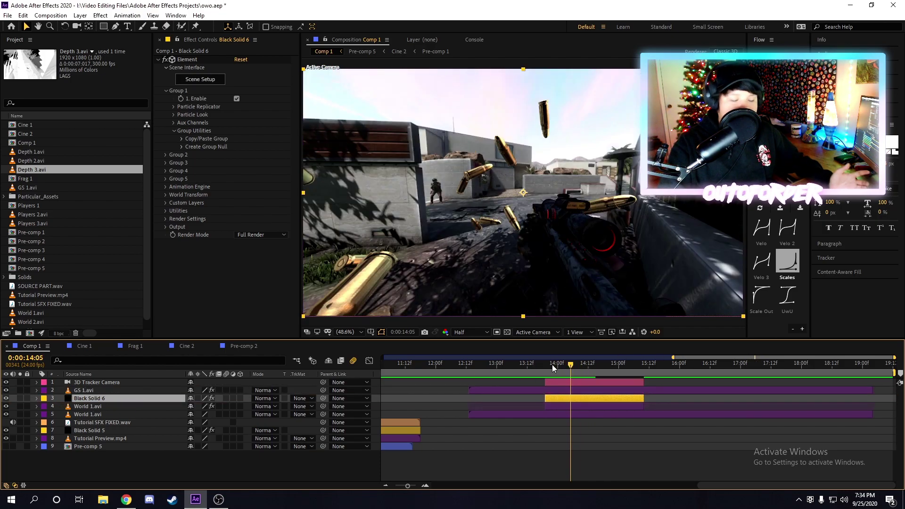
Step: Pre-compose layers 1 to 5, from 3D Tracker Camera to World 1.avi, as Pre-comp 6 with all attributes moved
key("minus")
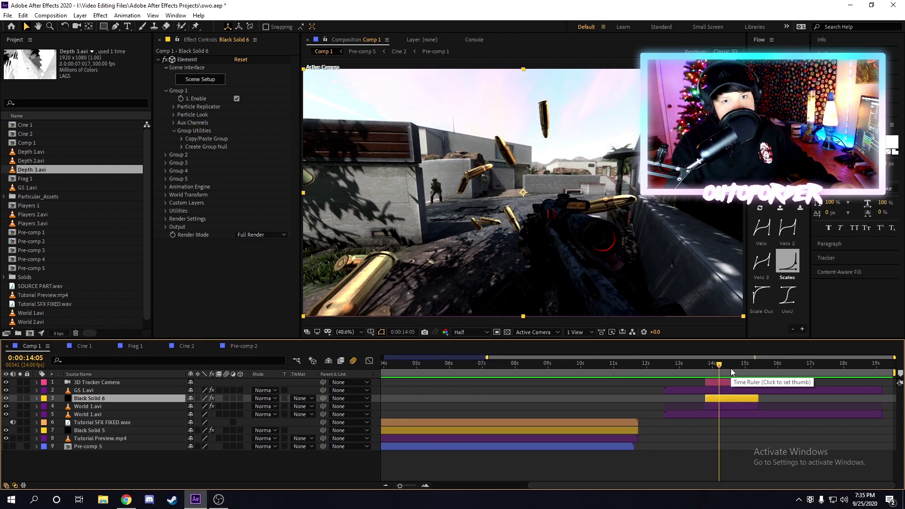
key("equal")
left_click(616, 413)
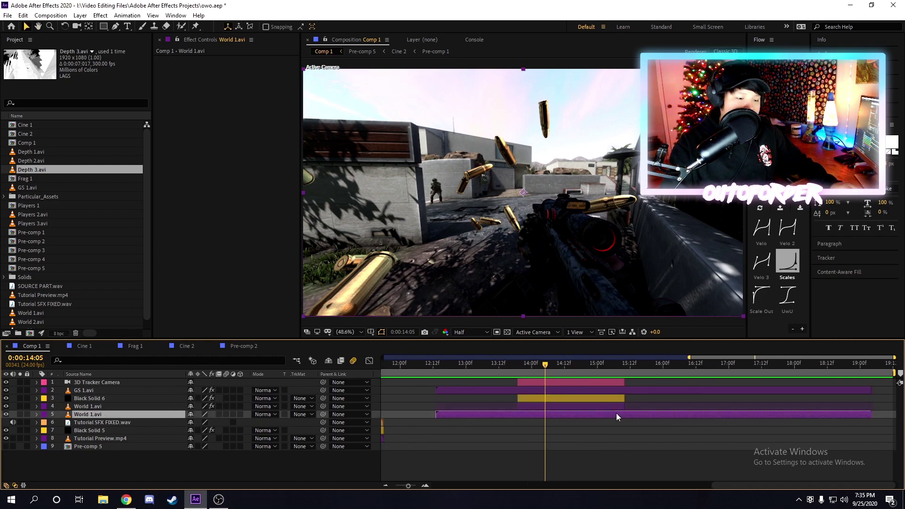
left_click(594, 381, "shift")
right_click(598, 381)
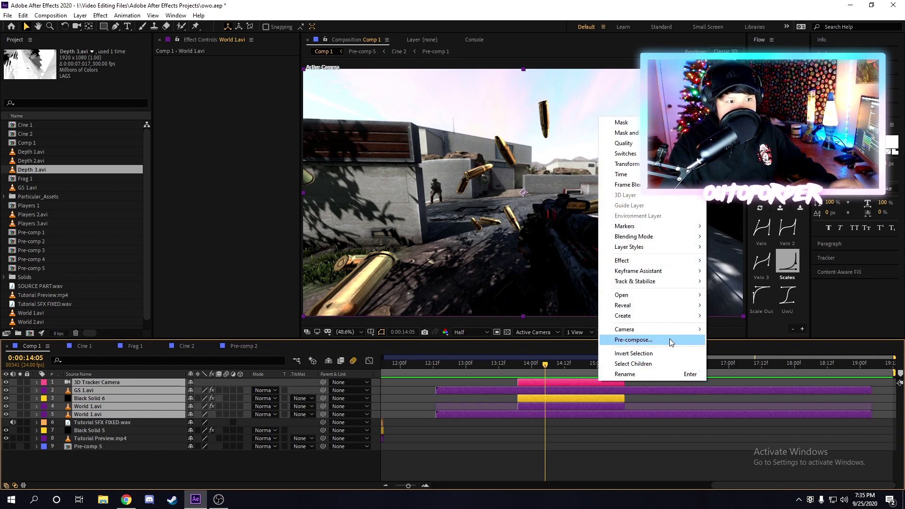
left_click(651, 339)
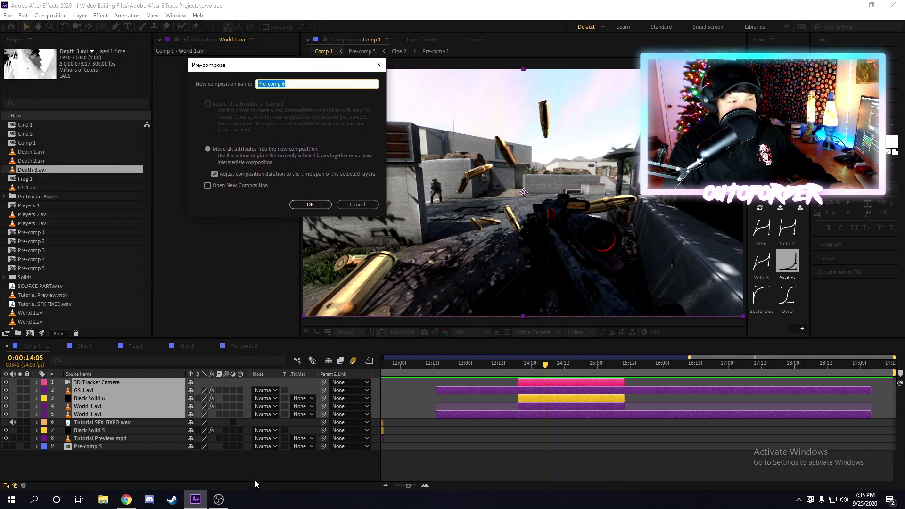
left_click(309, 205)
Step: Enable time remapping on Pre-comp 6 and add a Time Remap keyframe at 0:00:13:09
left_click_drag(574, 374, 435, 373)
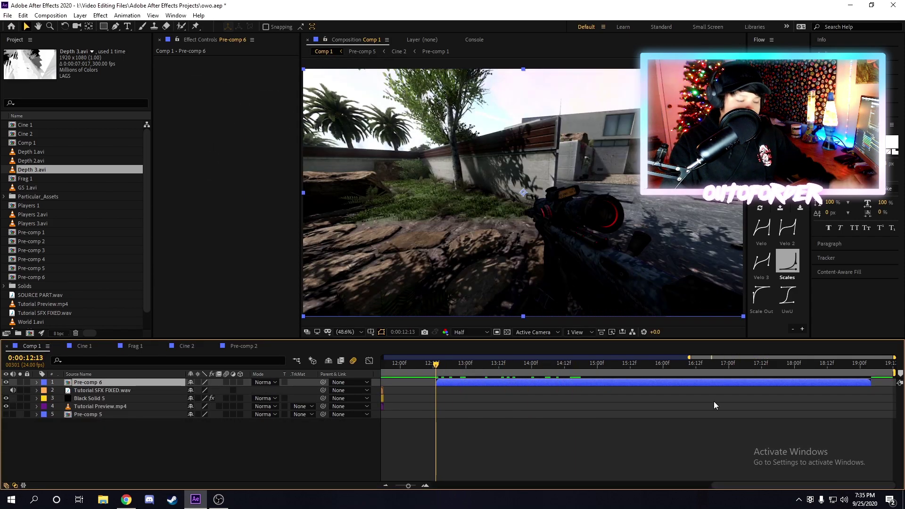
scroll(690, 409, "down", 3, "alt")
left_click_drag(640, 372, 659, 367)
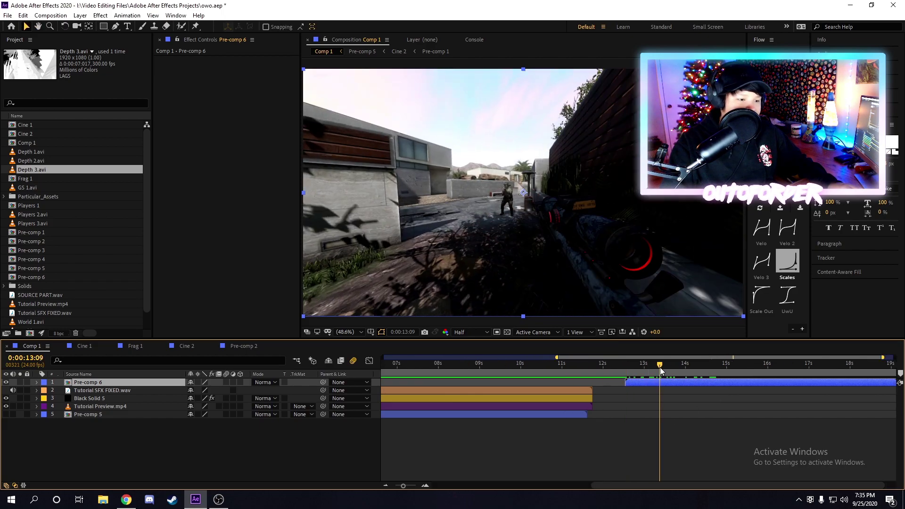
key("ctrl+alt+t")
left_click(12, 390)
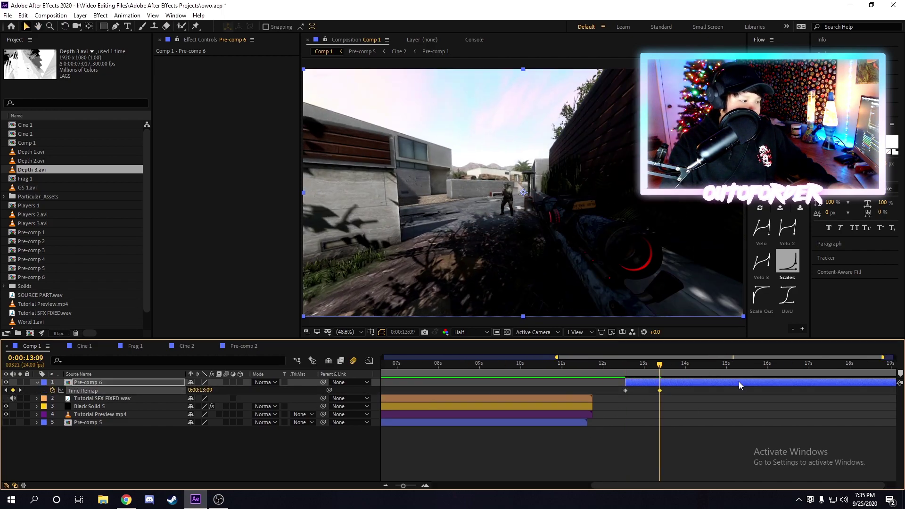
Step: Add a Time Remap keyframe to Pre-comp 6 at 0:00:14:16 and ease the selected keyframes with the Velo 2 Flow preset
left_click(713, 367)
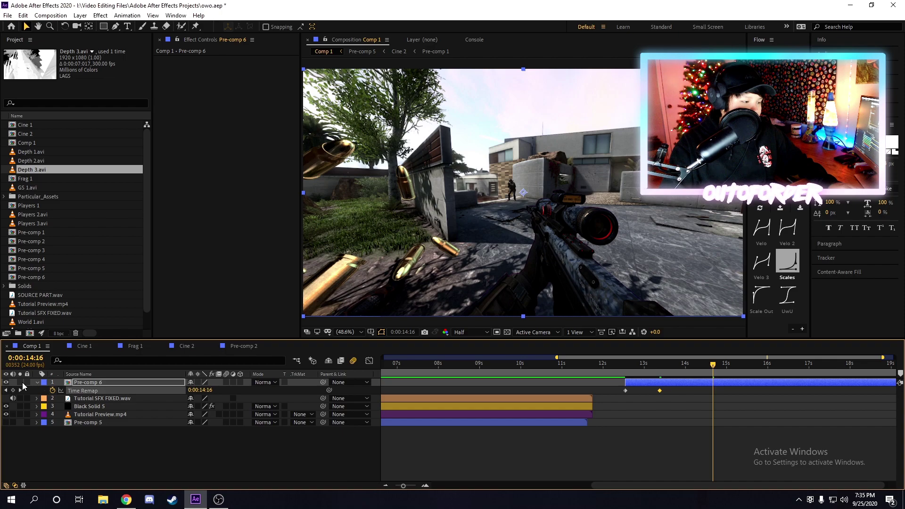
left_click(13, 390)
key("F9")
left_click(683, 367)
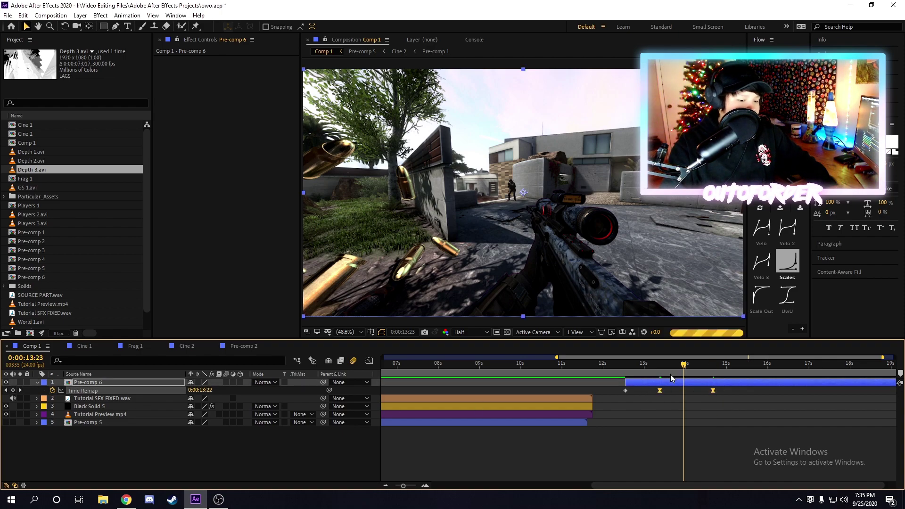
left_click(794, 231)
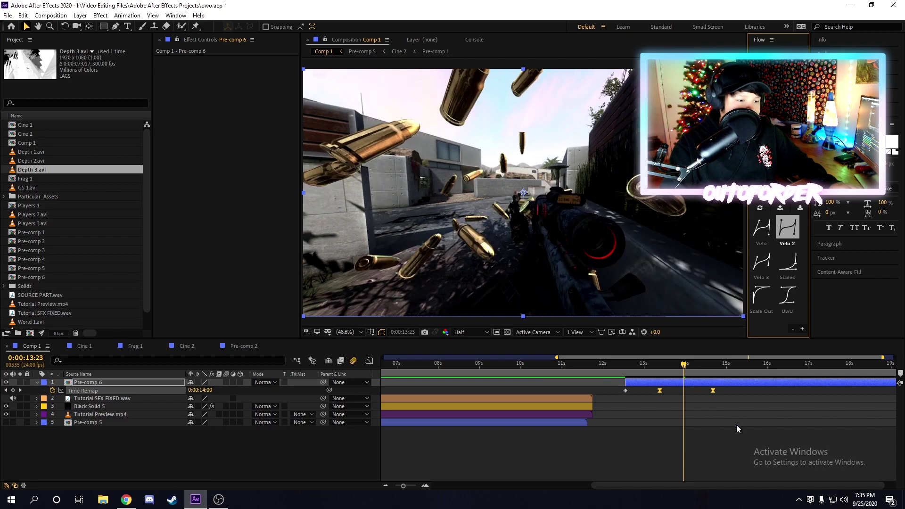
Step: Preview the time-remapped bullet segment of Pre-comp 6 from 0:00:12:17, 0:00:13:12 and 0:00:12:21
scroll(730, 417, "up", 2)
left_click(725, 410)
key("shift+Page_Up")
key("shift+Page_Up")
key("shift+Page_Up")
key("space")
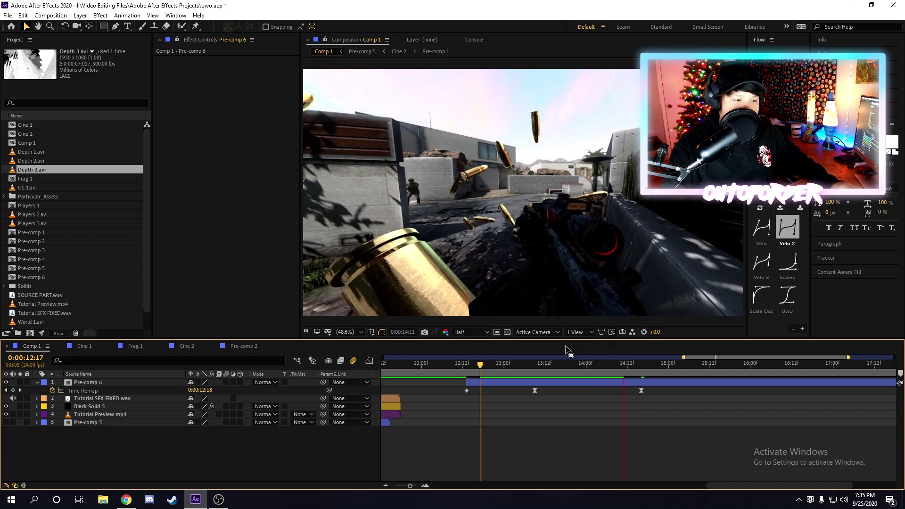
left_click(545, 368)
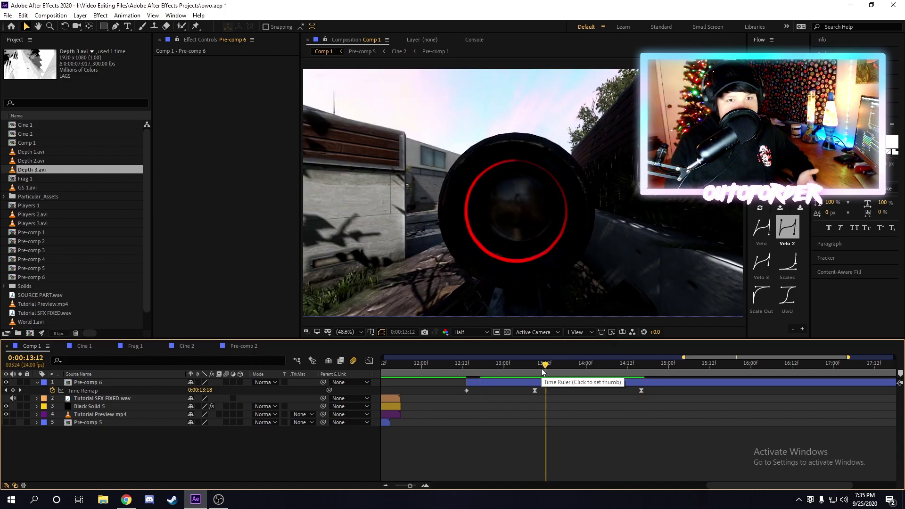
key("space")
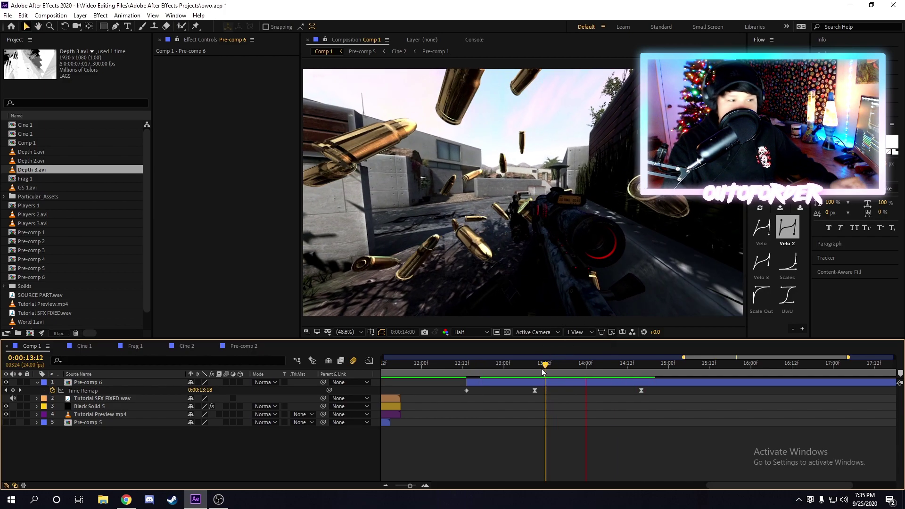
left_click_drag(541, 368, 493, 370)
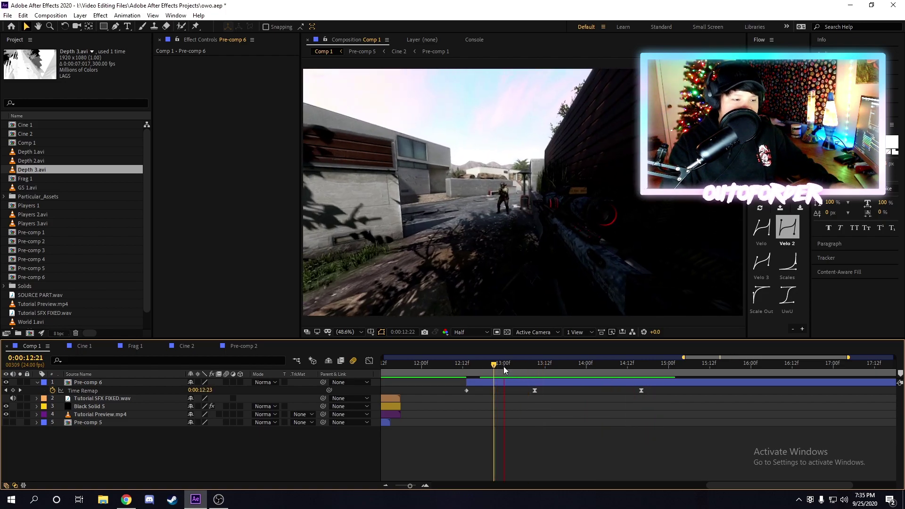
key("space")
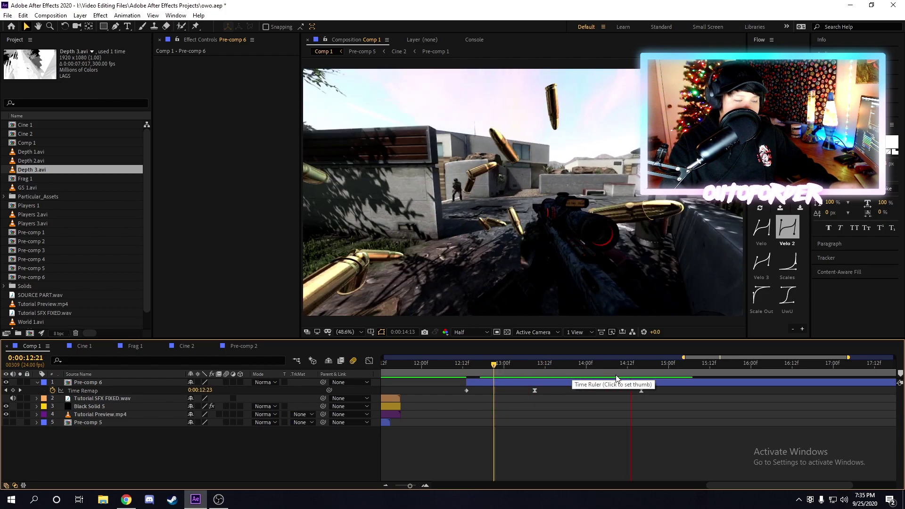
key("space")
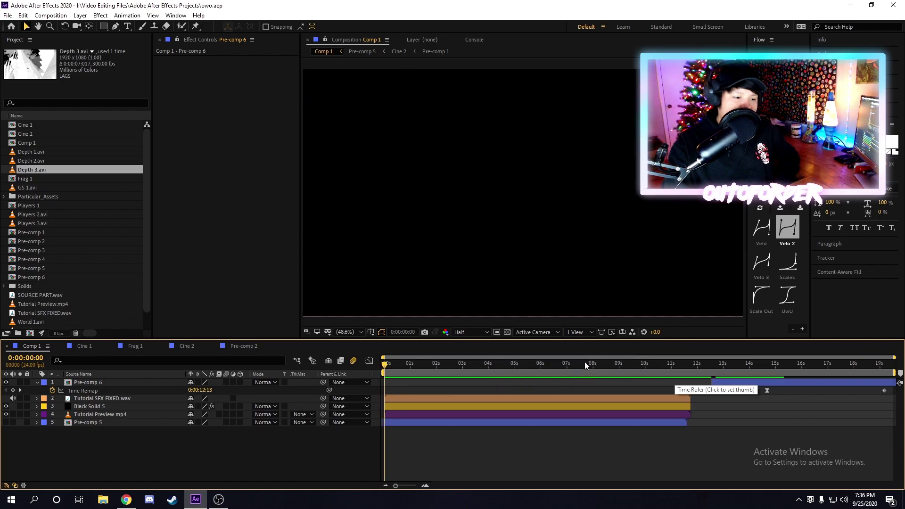
Step: Go to 0:00:04:22 in Comp 1 and open Pre-comp 5 and the Frag 1 composition nested inside it
mouse_move(515, 363)
left_mouse_down()
mouse_move(479, 366)
mouse_move(520, 366)
left_mouse_up()
left_click(533, 423)
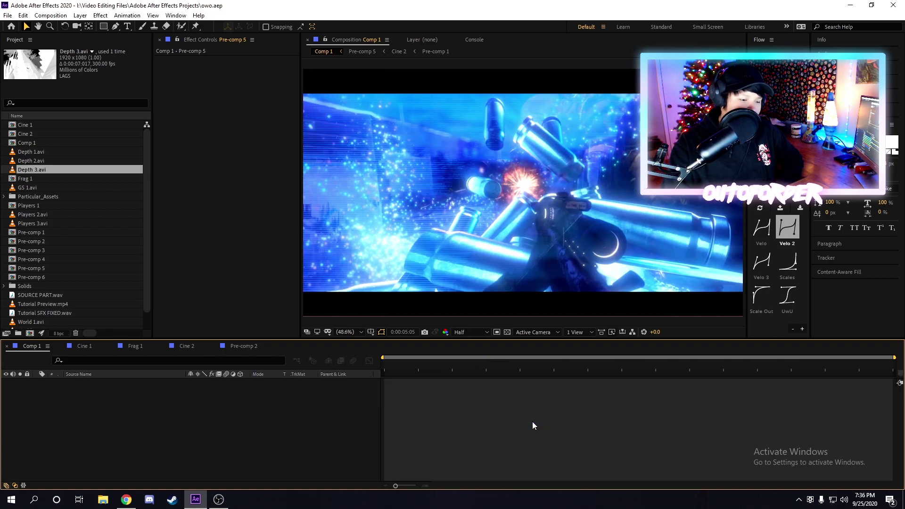
double_click(564, 404)
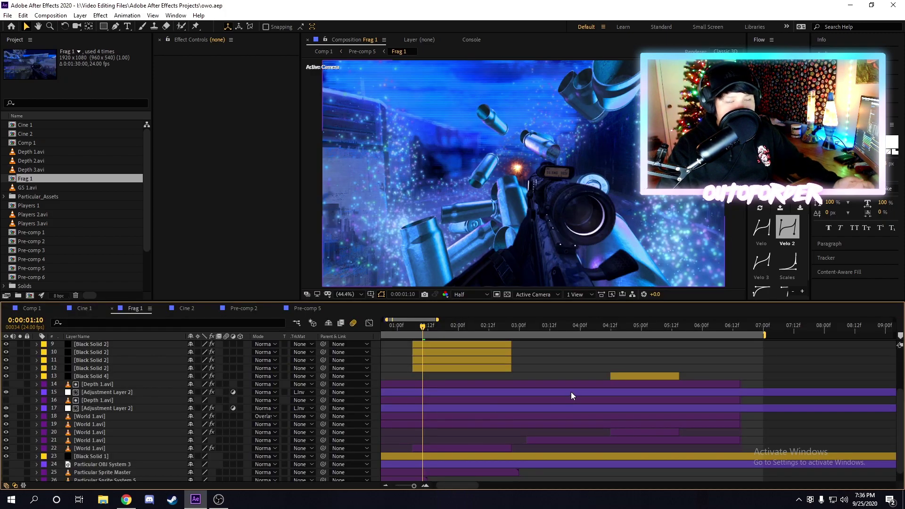
Step: Look through the layer stack of Frag 1 and inspect the effects on Black Solid 1 and the World 1.avi layer 19
scroll(463, 383, "up", 4)
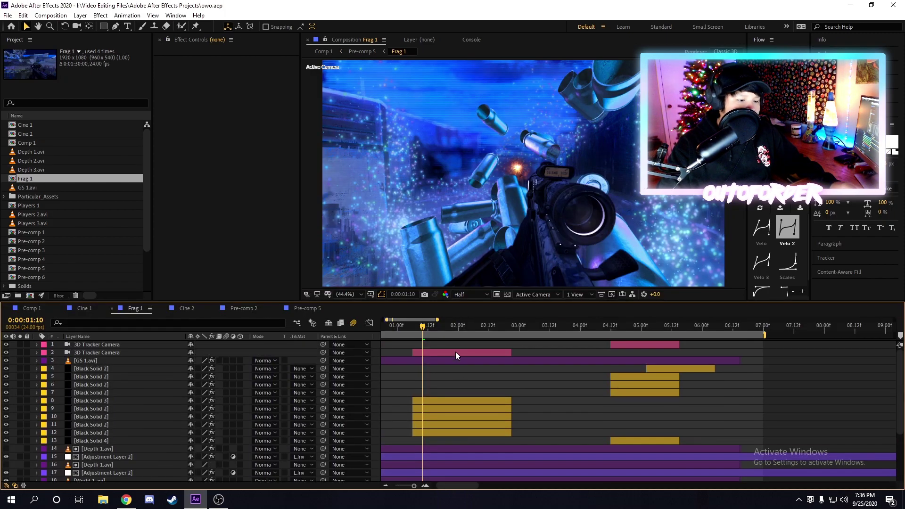
scroll(456, 369, "down", 4)
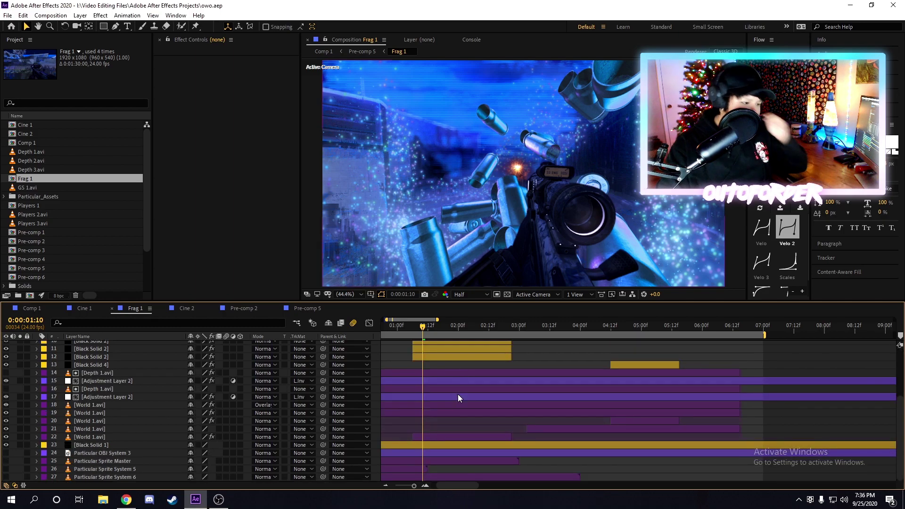
left_click(459, 445)
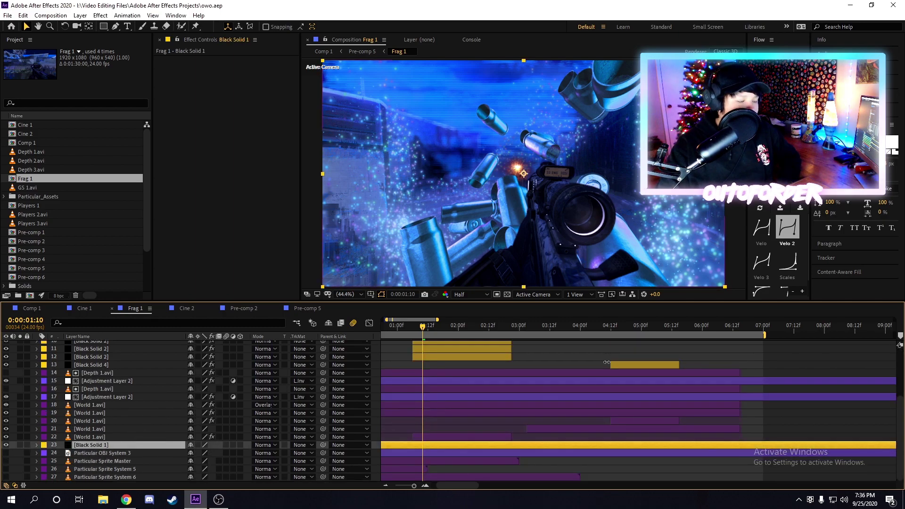
left_click(448, 413)
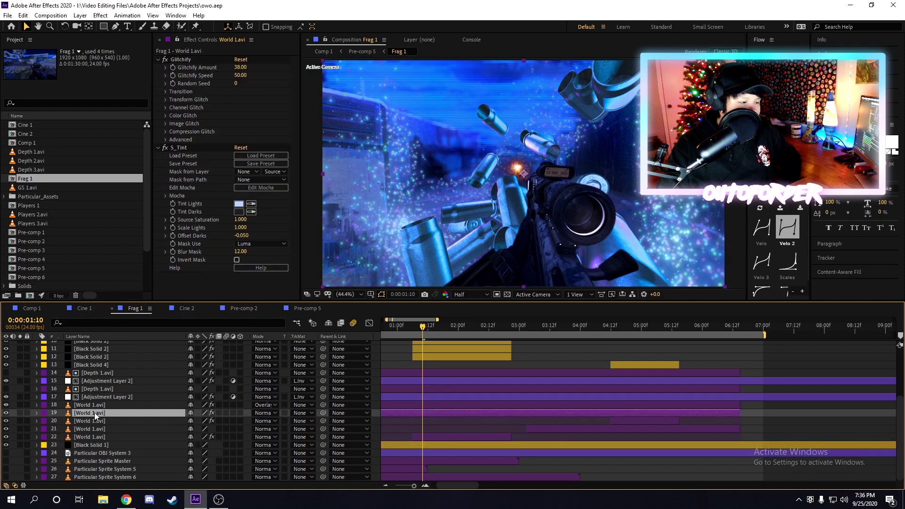
Step: Solo World 1.avi layers 19 and 18 in turn, and compare layer 19 with and without Adjustment Layer 2 on layer 17
left_click(21, 413)
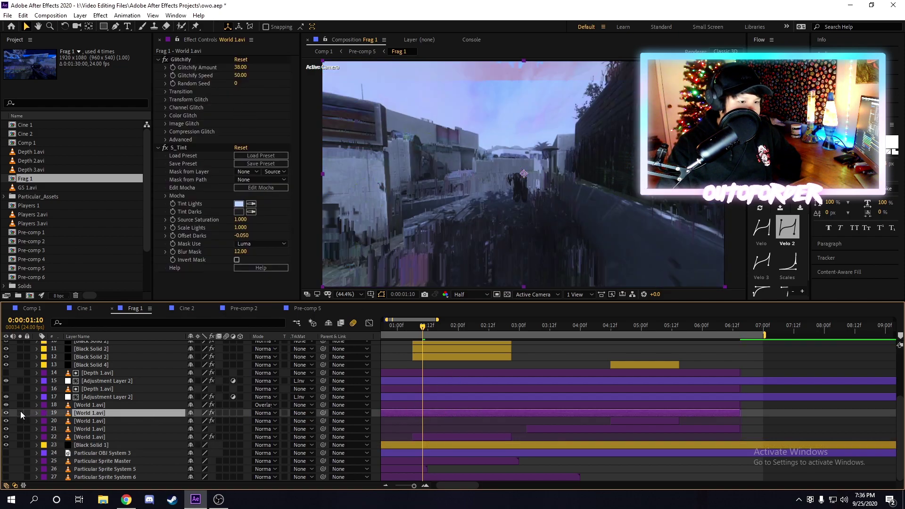
left_click(20, 413)
left_click(21, 404)
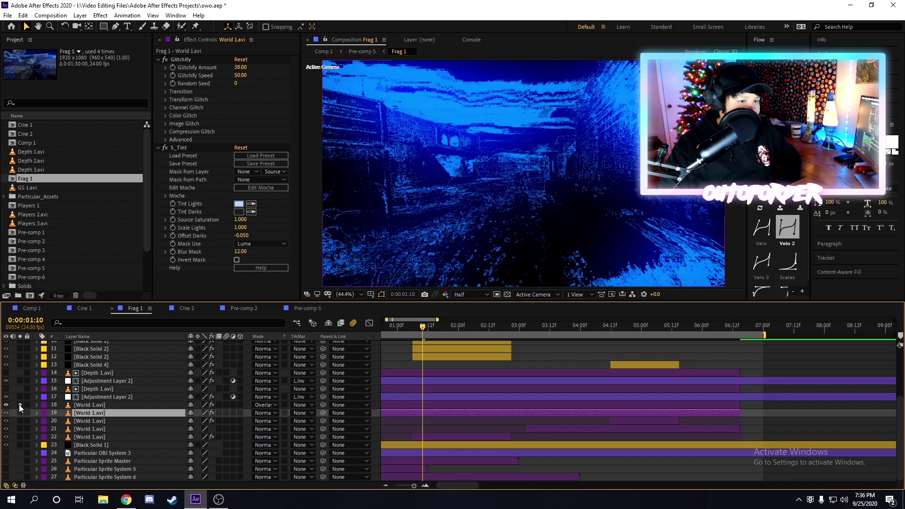
left_click(20, 406)
left_click(20, 397)
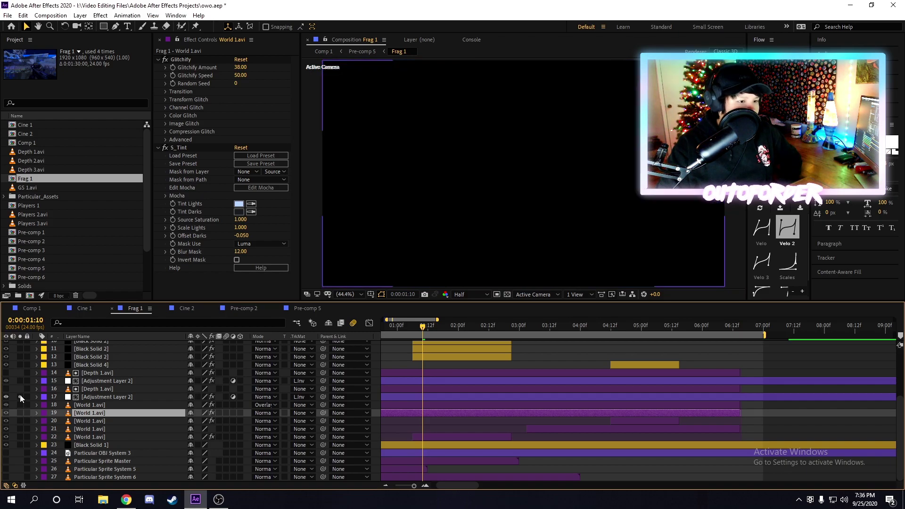
left_click(21, 413)
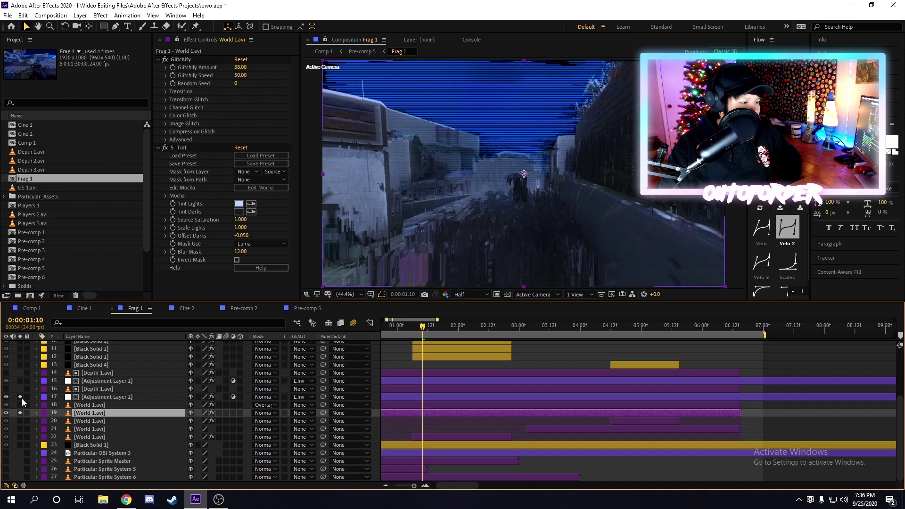
left_click(20, 398)
left_click(21, 398)
left_click(21, 398)
left_click(21, 399)
left_click(20, 397)
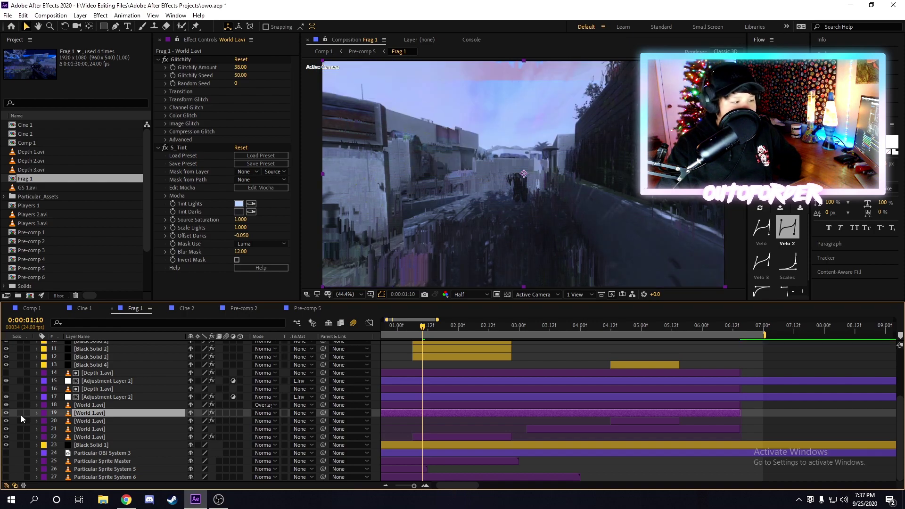
left_click(20, 412)
Step: Select the Depth 1.avi layer 16 and solo it briefly to examine the depth pass
left_click(94, 405)
left_click(48, 390)
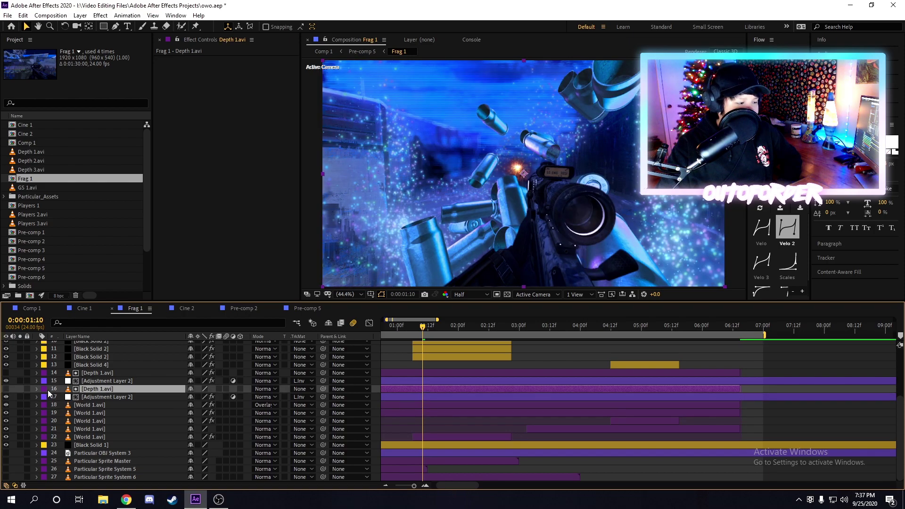
left_click(21, 388)
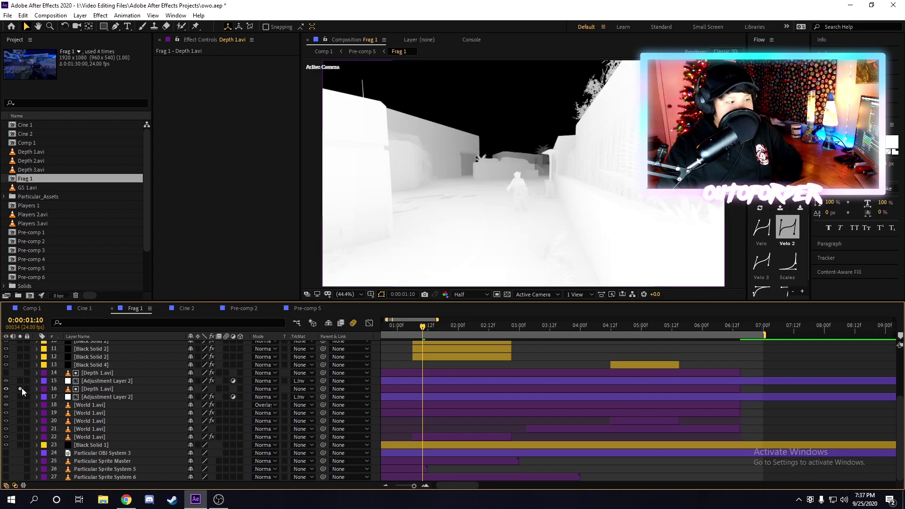
left_click(20, 389)
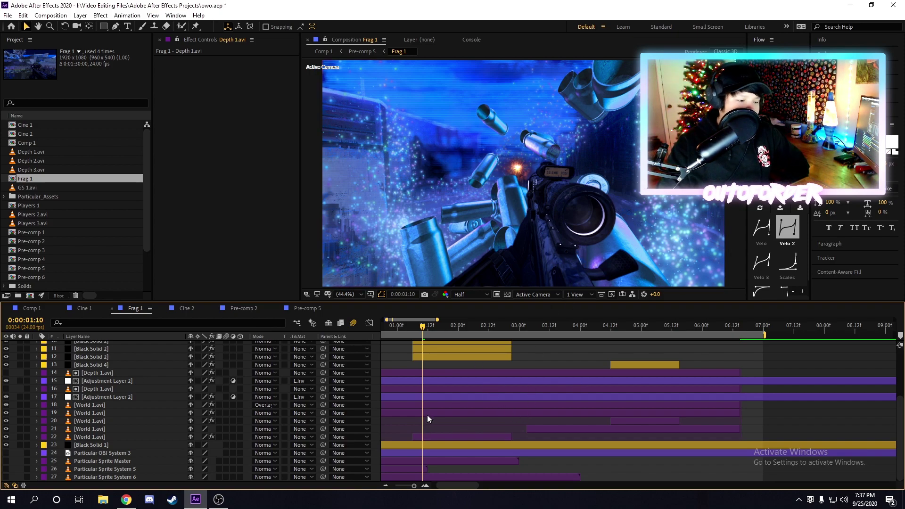
Step: Examine the Particular and S_Glow settings of the Black Solid 2 layer 12 at 0:00:02:01
scroll(478, 419, "up", 1)
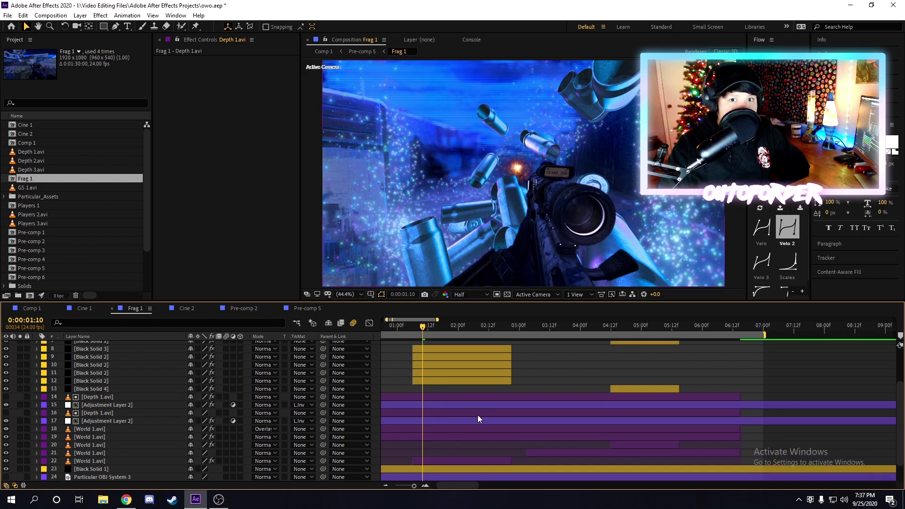
scroll(487, 378, "up", 1)
left_click(449, 404)
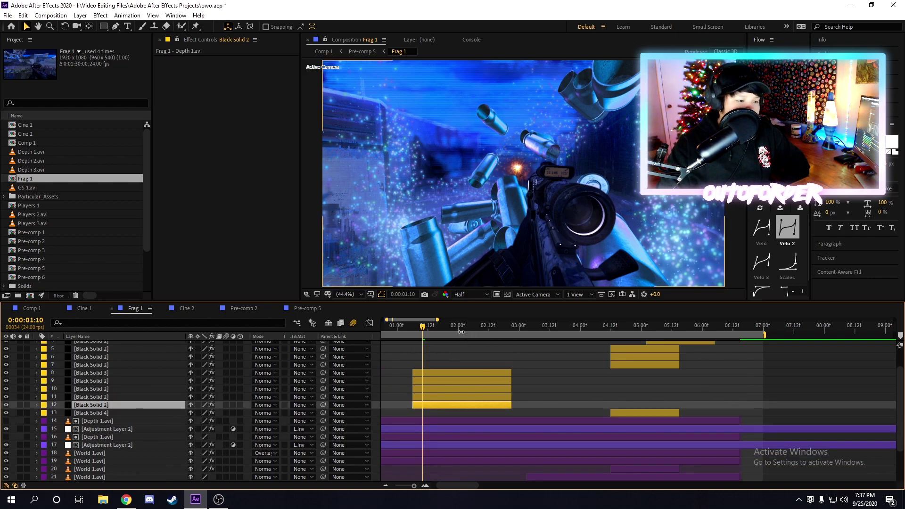
left_click(460, 331)
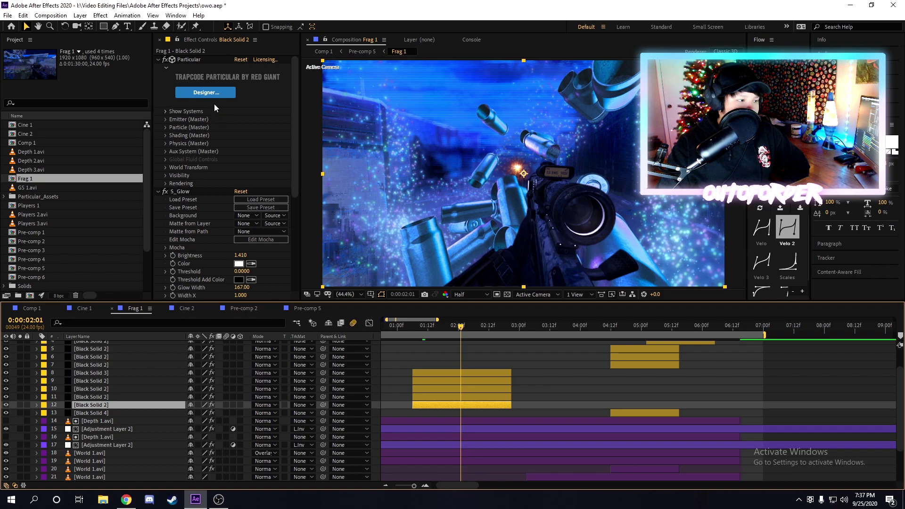
left_click(191, 68)
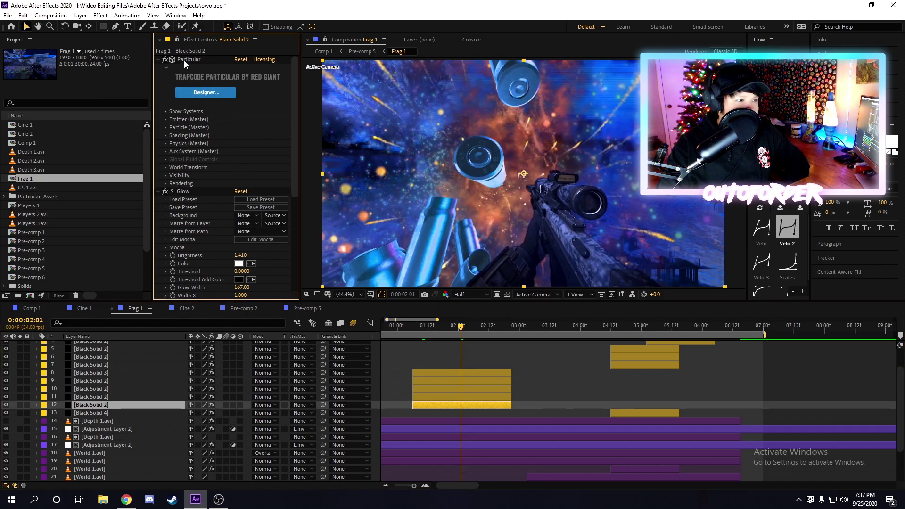
scroll(197, 187, "down", 6)
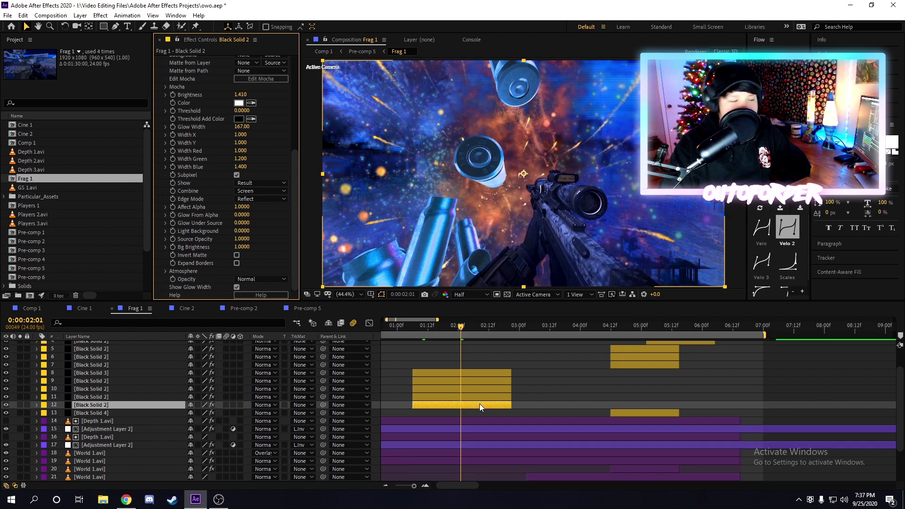
Step: Inspect the effects on the Black Solid 2 layers 11 to 9 and Black Solid 3, and return to Comp 1
left_click(462, 397)
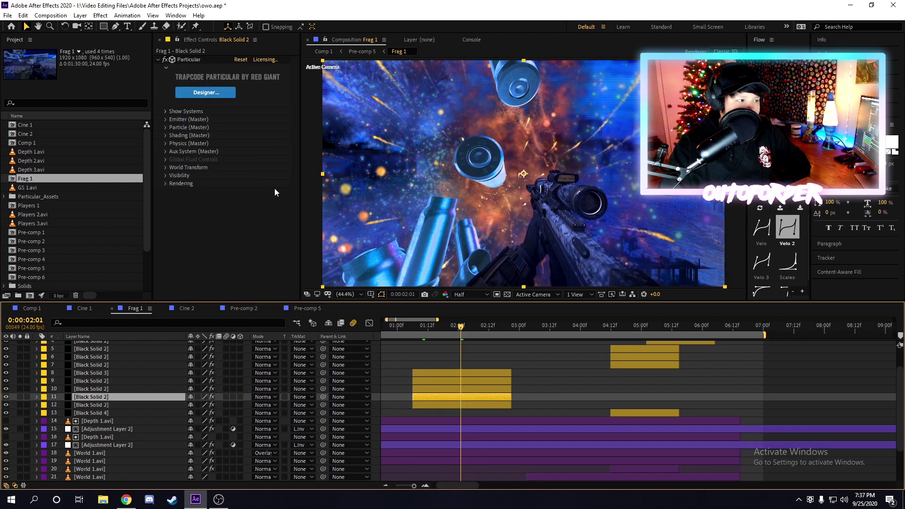
left_click(466, 387)
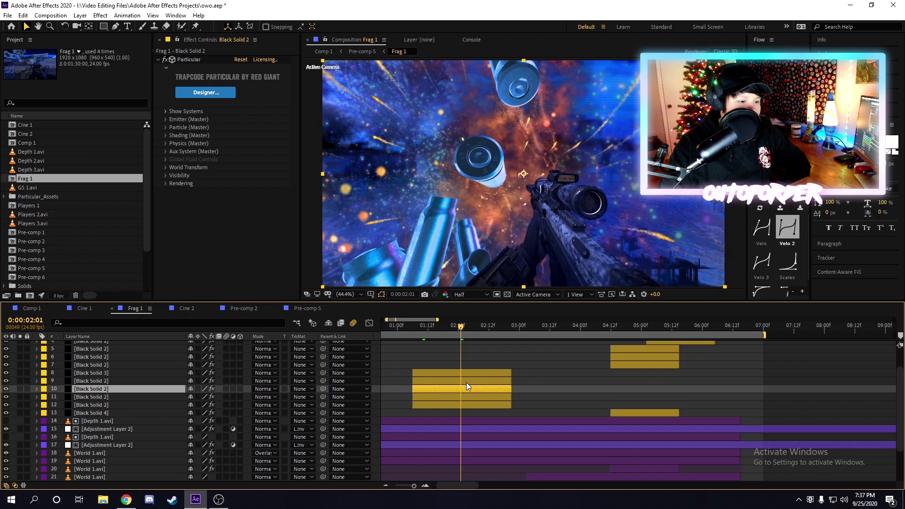
left_click(468, 382)
left_click(466, 373)
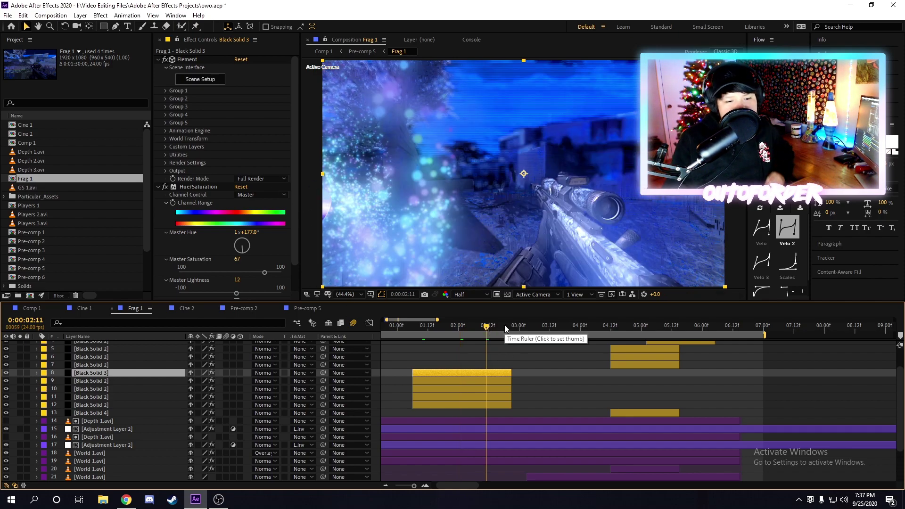
scroll(424, 400, "up", 2)
left_click(31, 309)
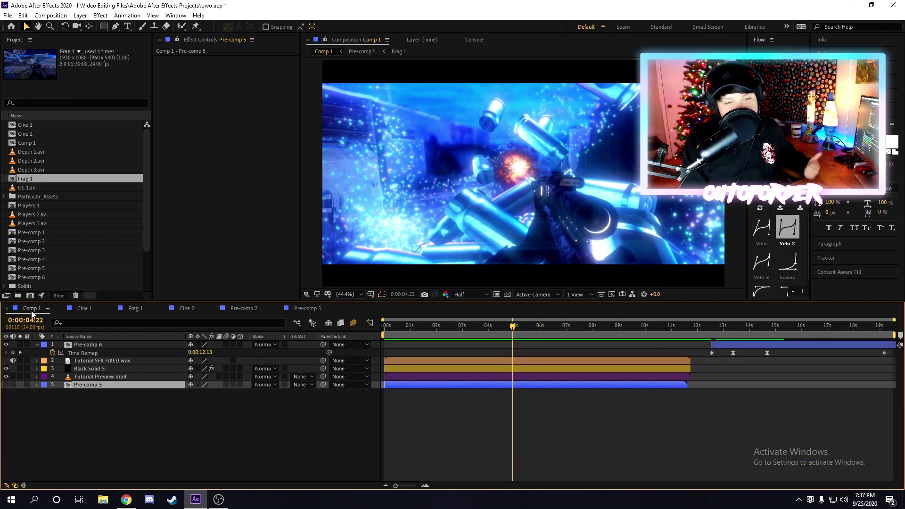